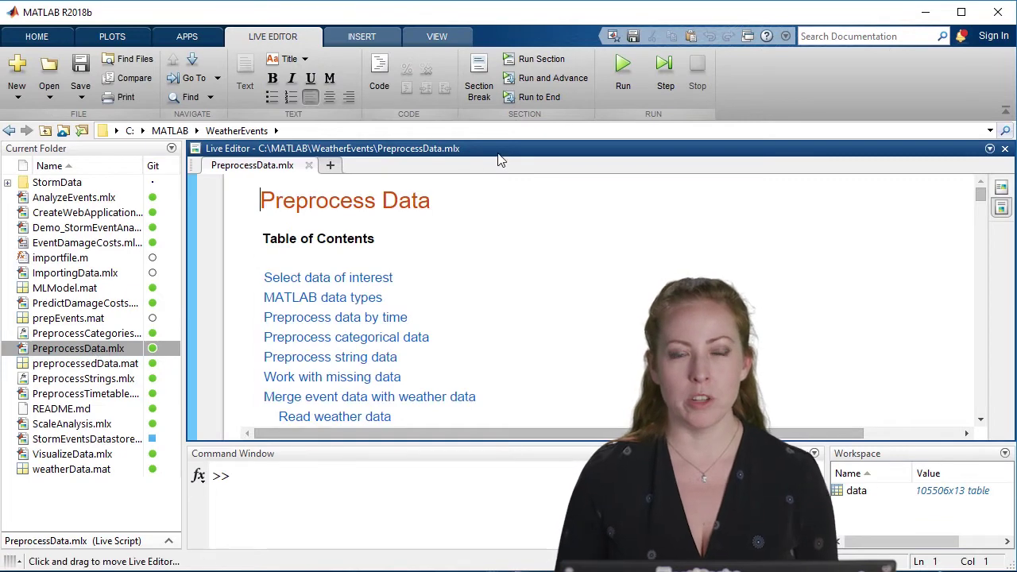
# Maximize the PreprocessData.mlx Live Editor so it fills the MATLAB window.
pyautogui.doubleClick(502, 150)
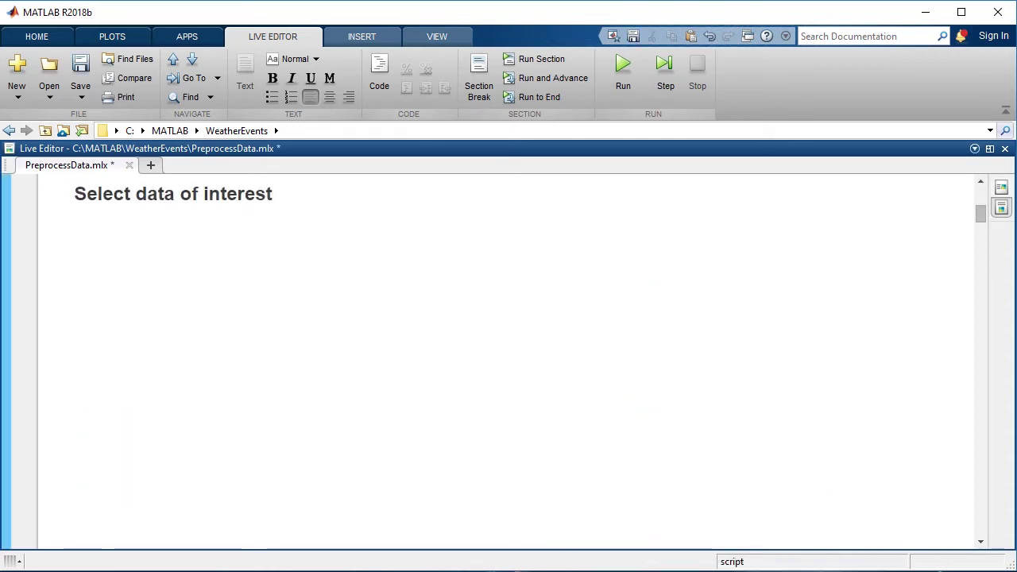
# Add and run a 'data' code line showing the 105506x13 table, then browse its columns.
pyautogui.hotkey('alt', 'Return')
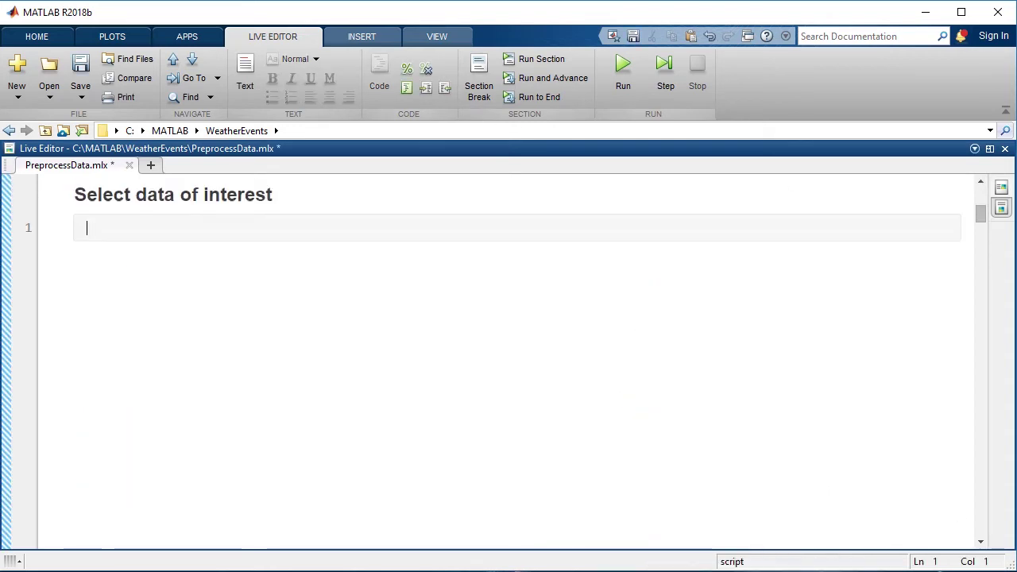
pyautogui.write('data')
pyautogui.hotkey('ctrl', 'Return')
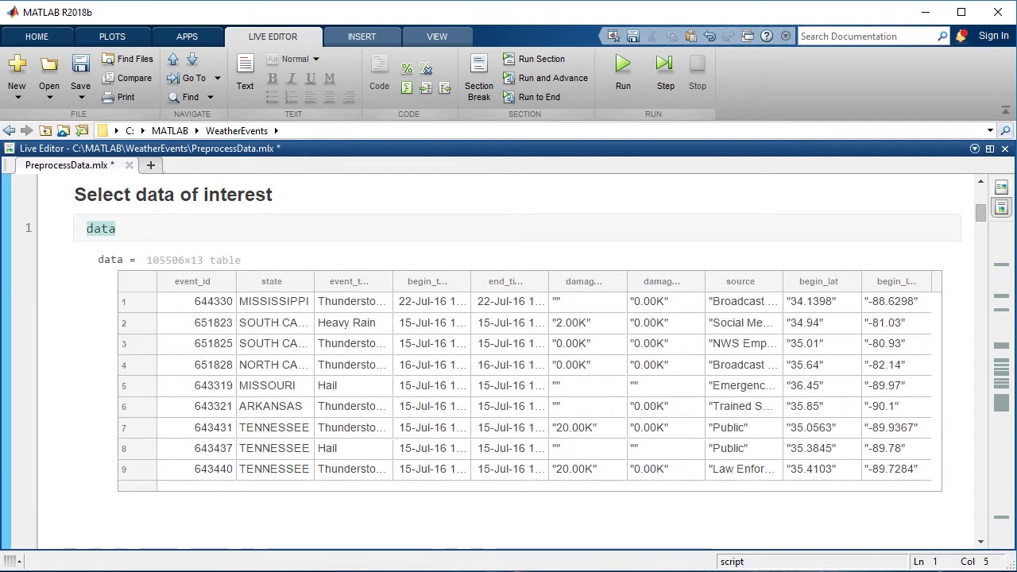
pyautogui.click(242, 488)
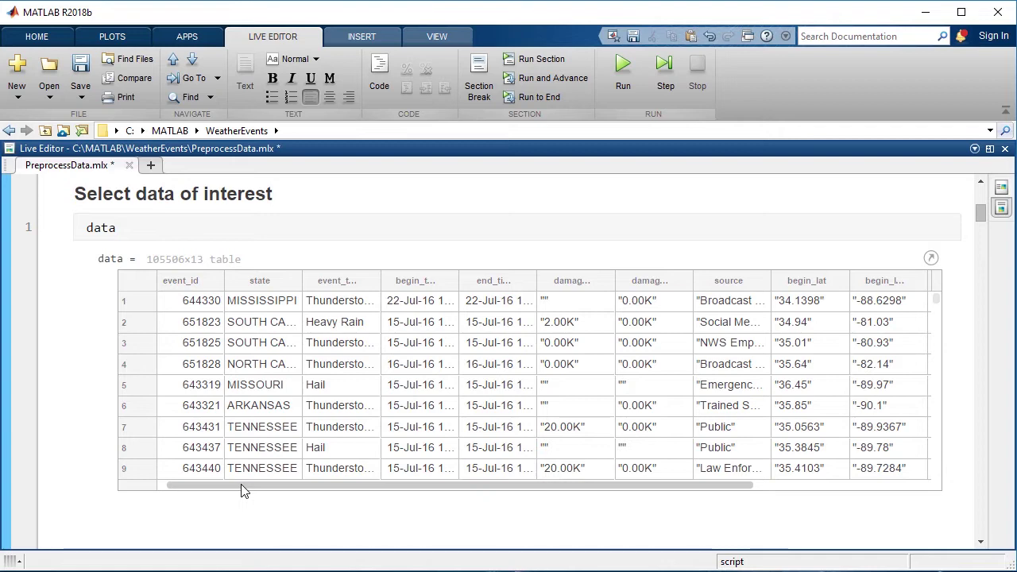
pyautogui.moveTo(242, 491); pyautogui.dragTo(441, 513)
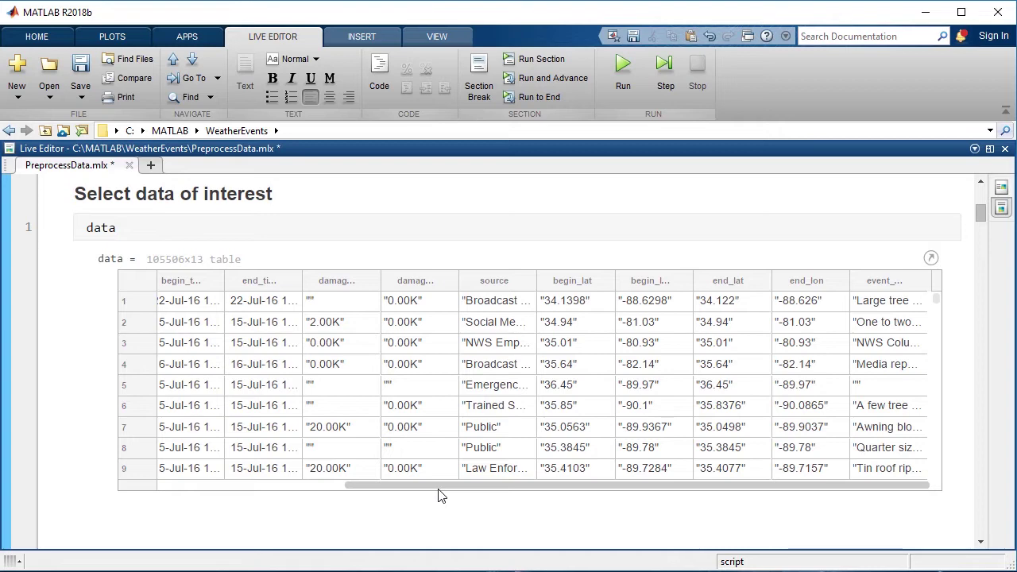
pyautogui.moveTo(438, 491); pyautogui.dragTo(206, 486)
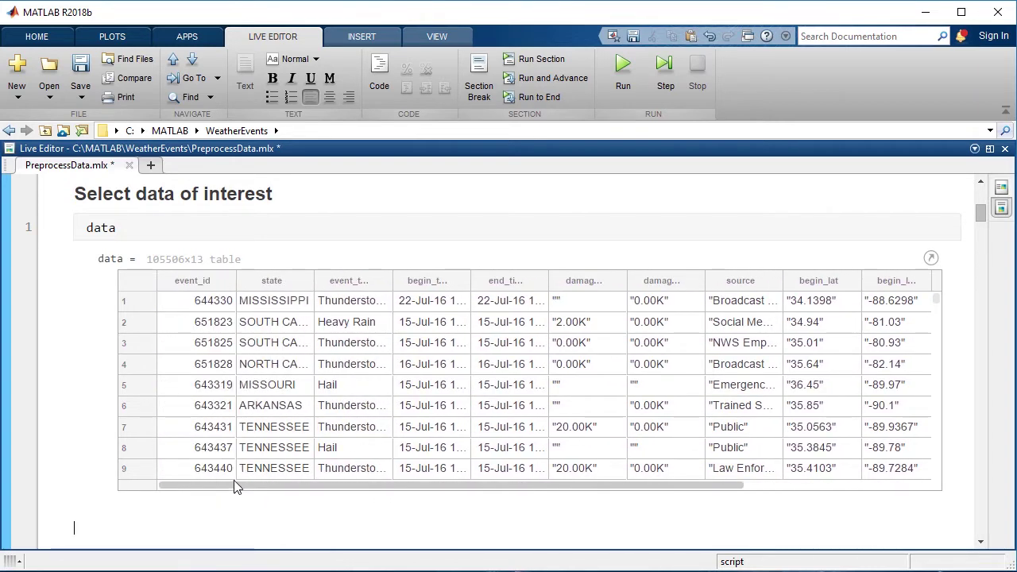
# Add the note 'Select data from one location.' and run idx = data.state == "ALASKA".
pyautogui.write('Select data from one location')
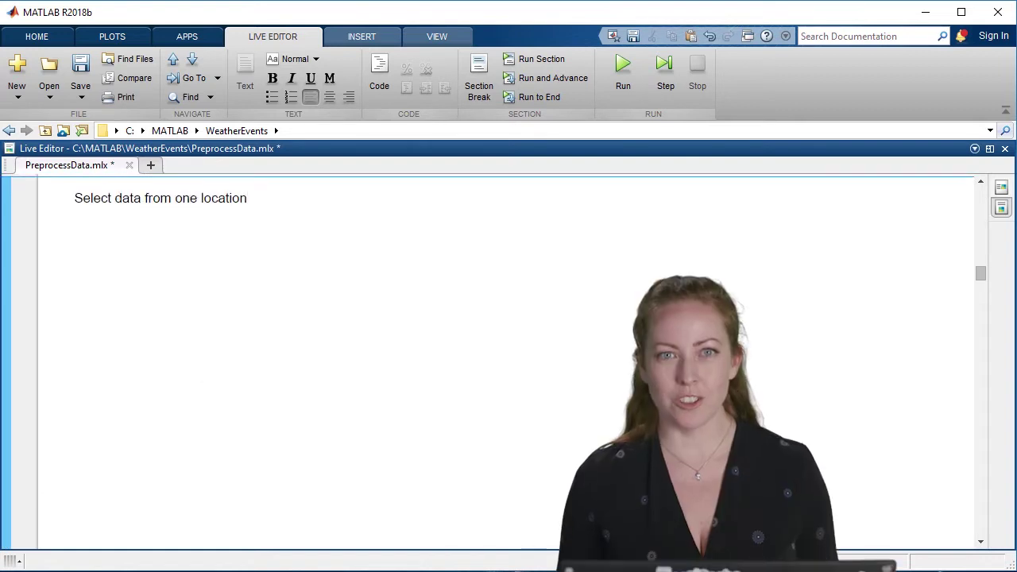
pyautogui.write('.')
pyautogui.press('Return')
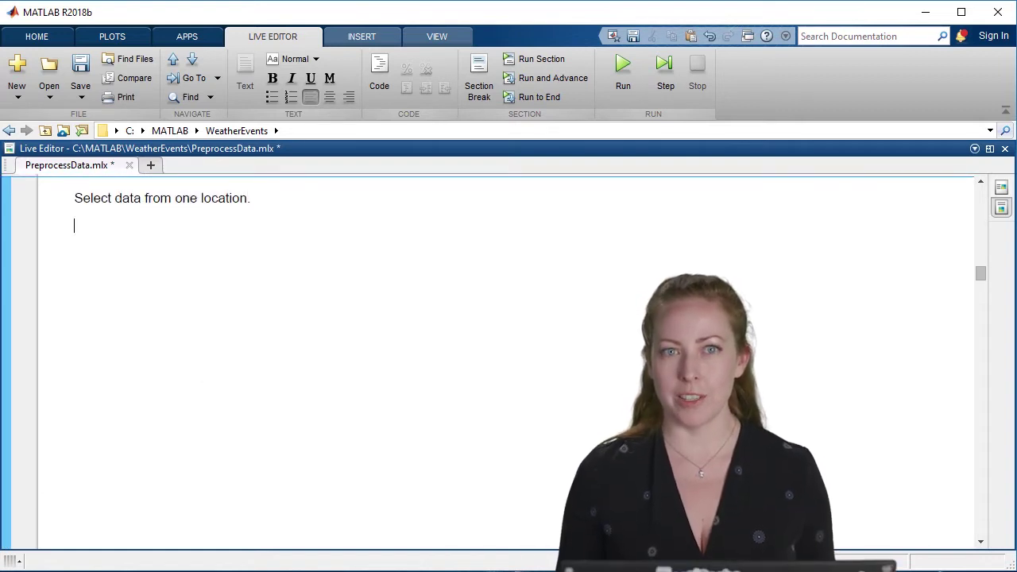
pyautogui.hotkey('ctrl', 'e')
pyautogui.write('idx = data.state')
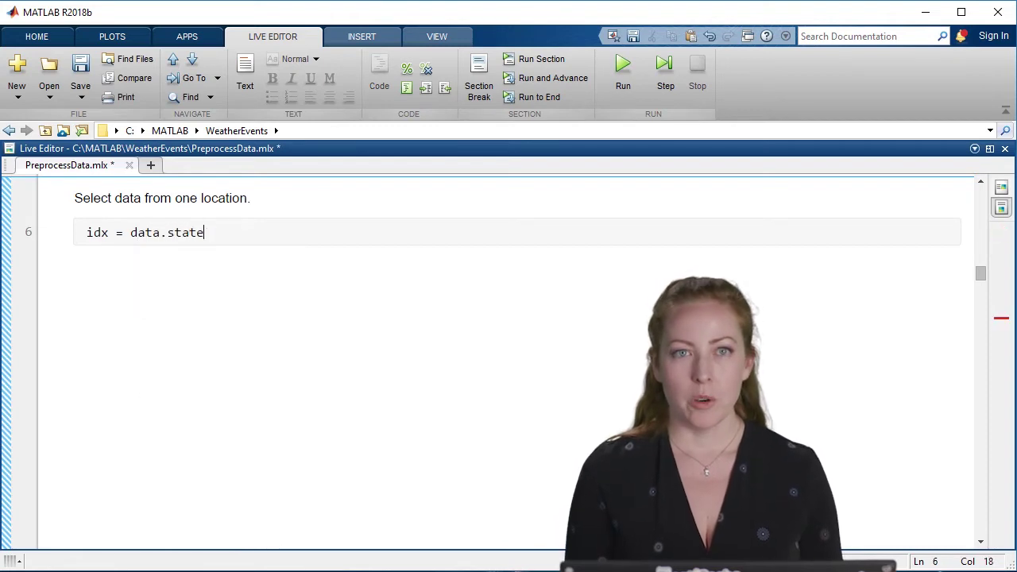
pyautogui.write(' == "ALASKA')
pyautogui.hotkey('ctrl', 'Return')
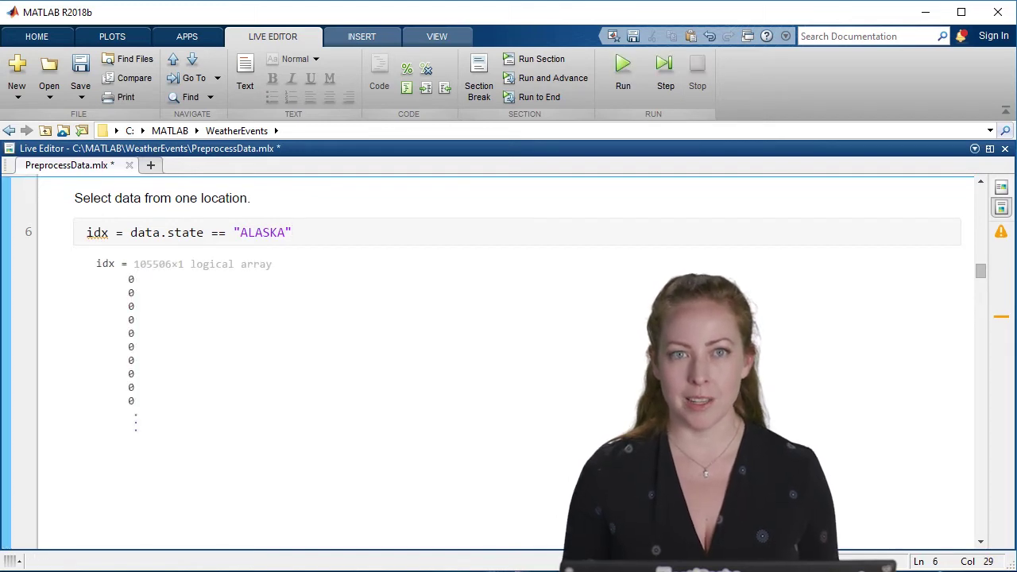
# Add a new section running sum(idx), which counts 296 Alaska events.
pyautogui.press('Return')
pyautogui.write('%%')
pyautogui.press('Return')
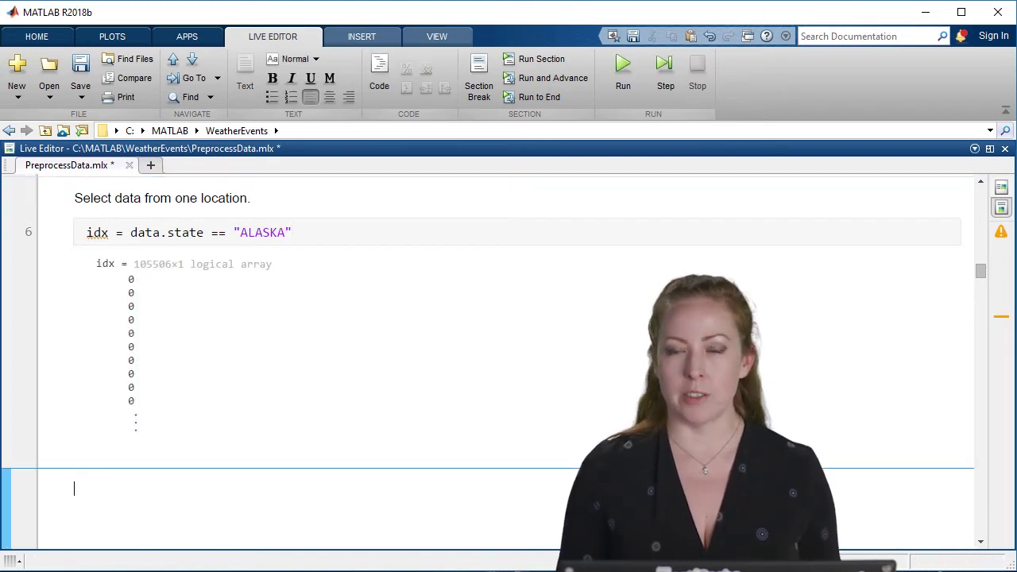
pyautogui.write('sum(idx)')
pyautogui.hotkey('ctrl', 'Return')
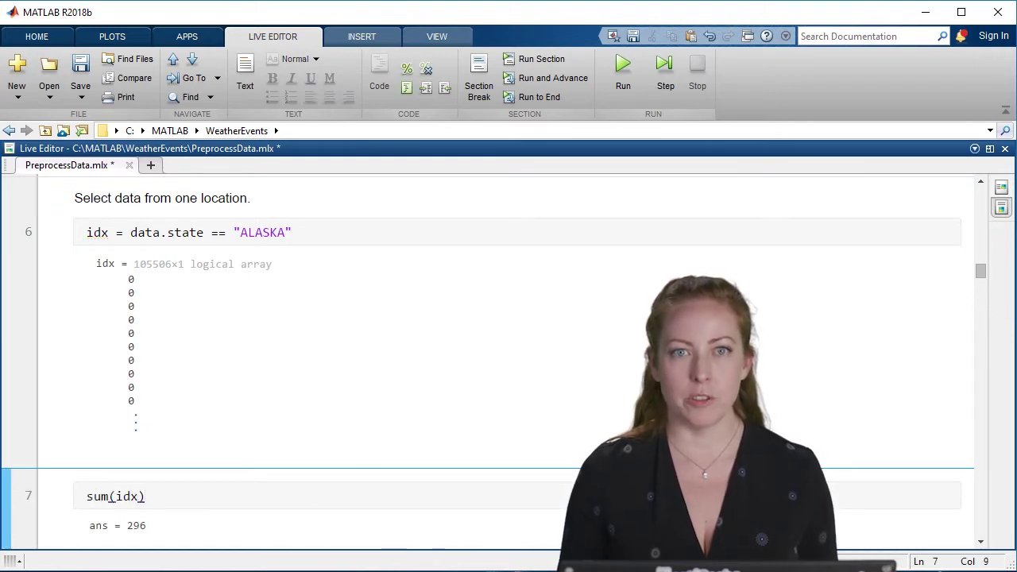
# Add a section running alaska = data(idx,:) to build the 296x13 alaska table.
pyautogui.press('Down')
pyautogui.write('%%')
pyautogui.press('Return')
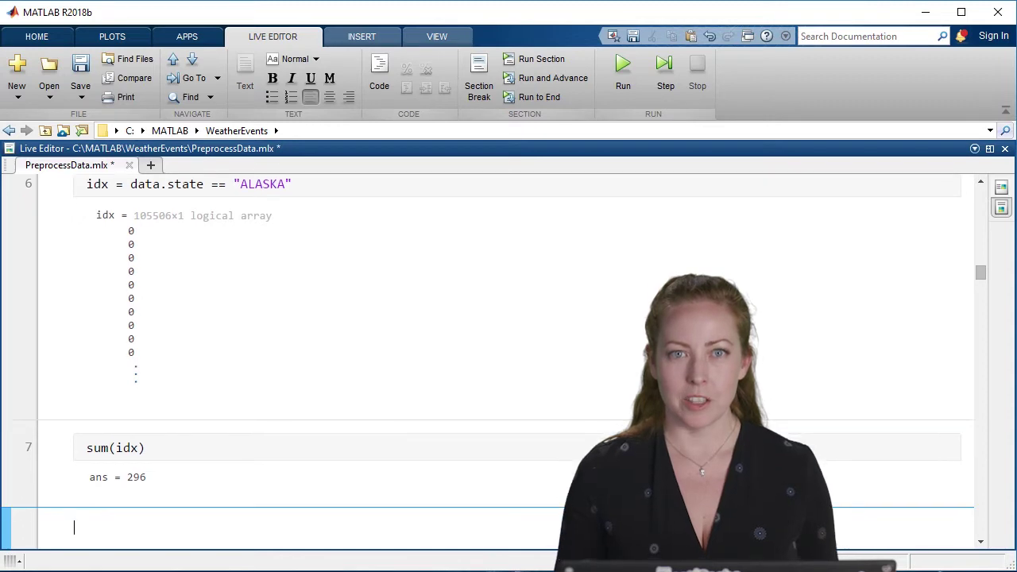
pyautogui.write('alaska = data(idx,:)')
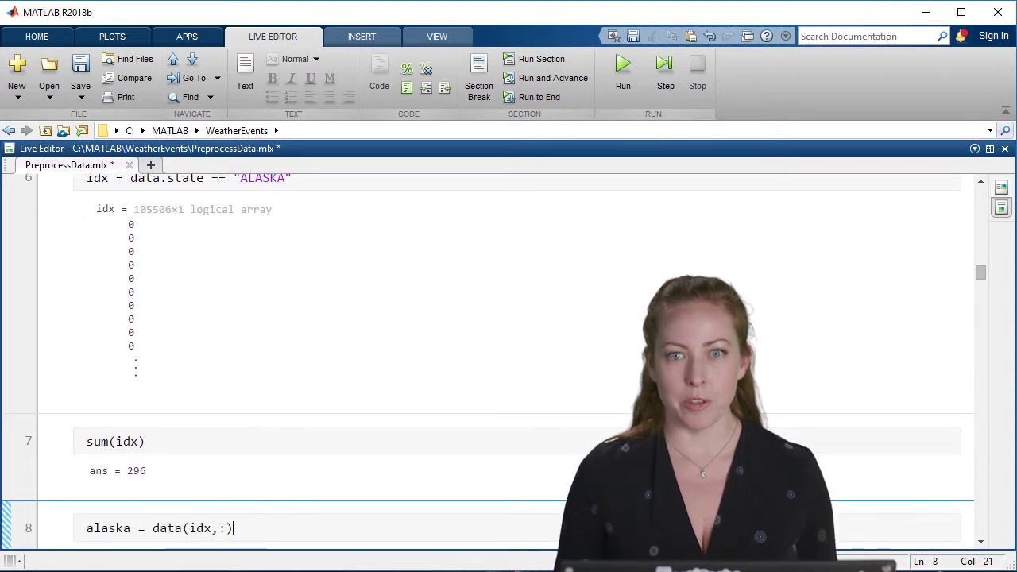
pyautogui.hotkey('ctrl', 'Return')
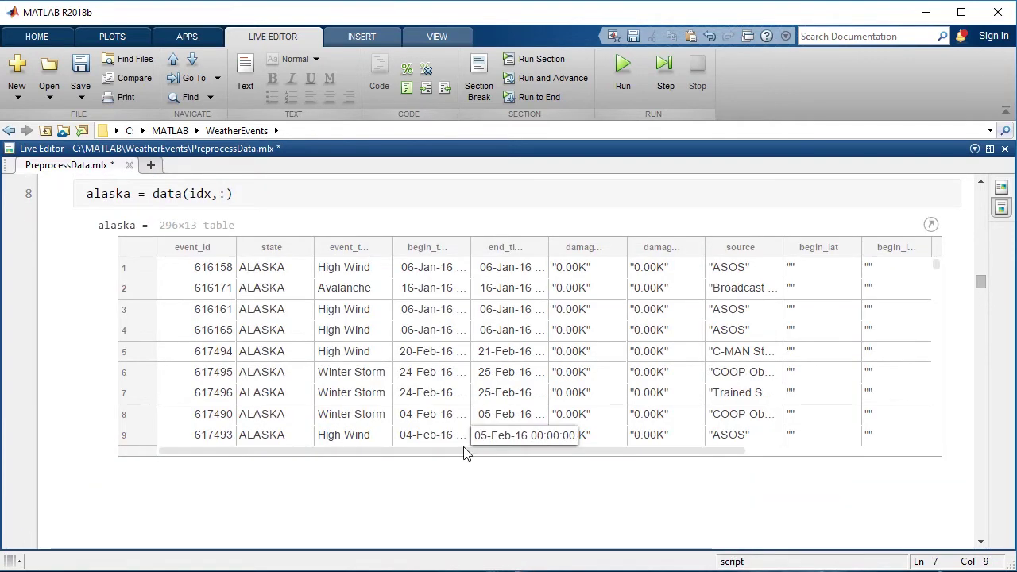
pyautogui.press('Down')
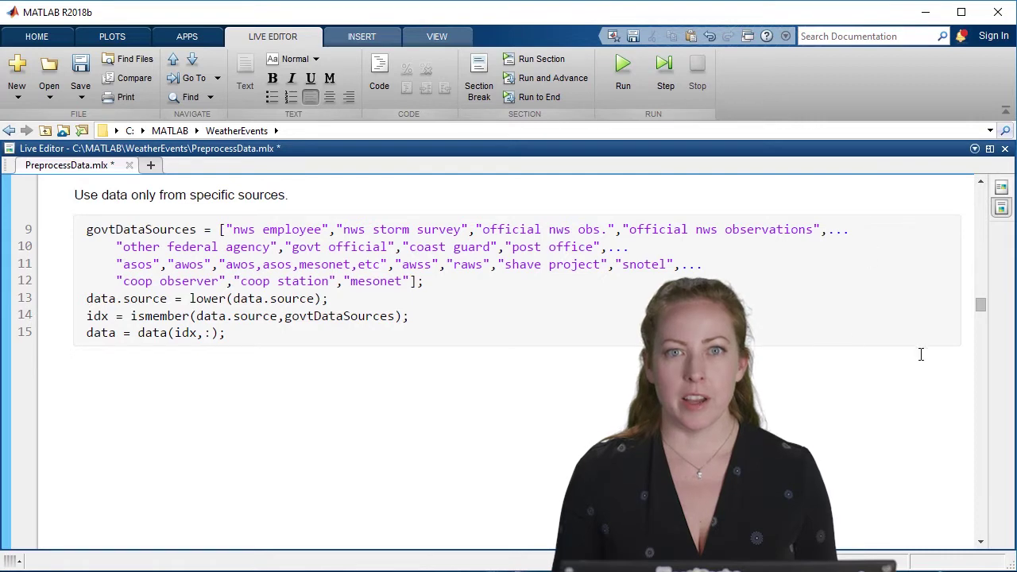
# Remove line 15's semicolon and run the source filter, showing the 25664x13 result.
pyautogui.click(930, 341)
pyautogui.press('BackSpace')
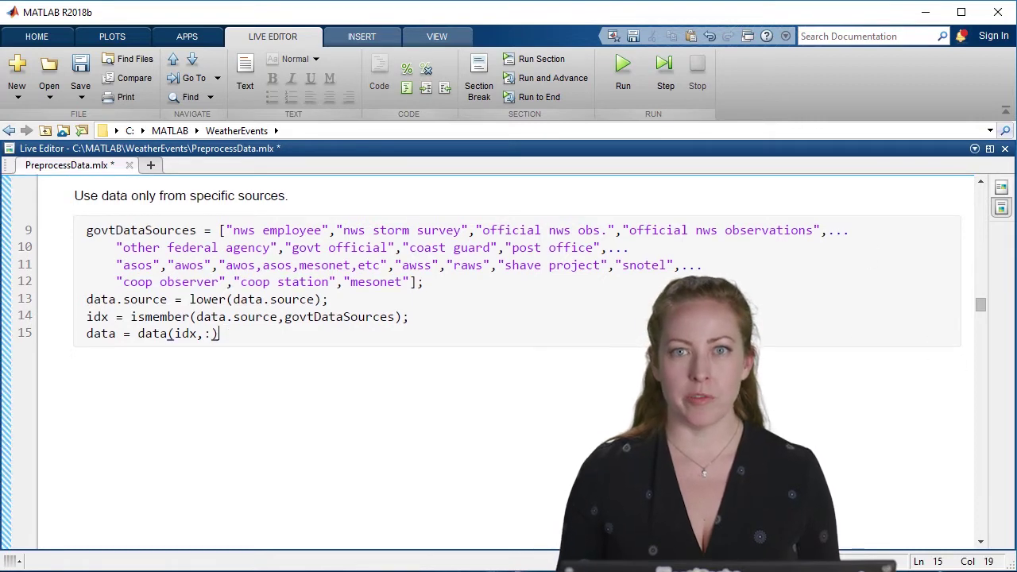
pyautogui.hotkey('ctrl', 'Return')
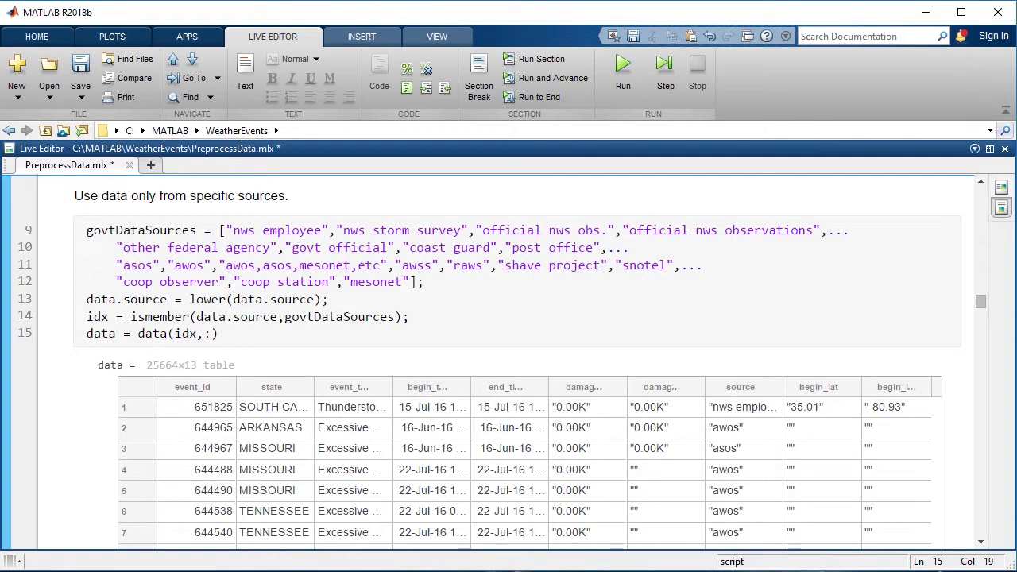
# Run lines 16–17, removing event_id and source and placing timestamp columns before state.
pyautogui.press('Down')
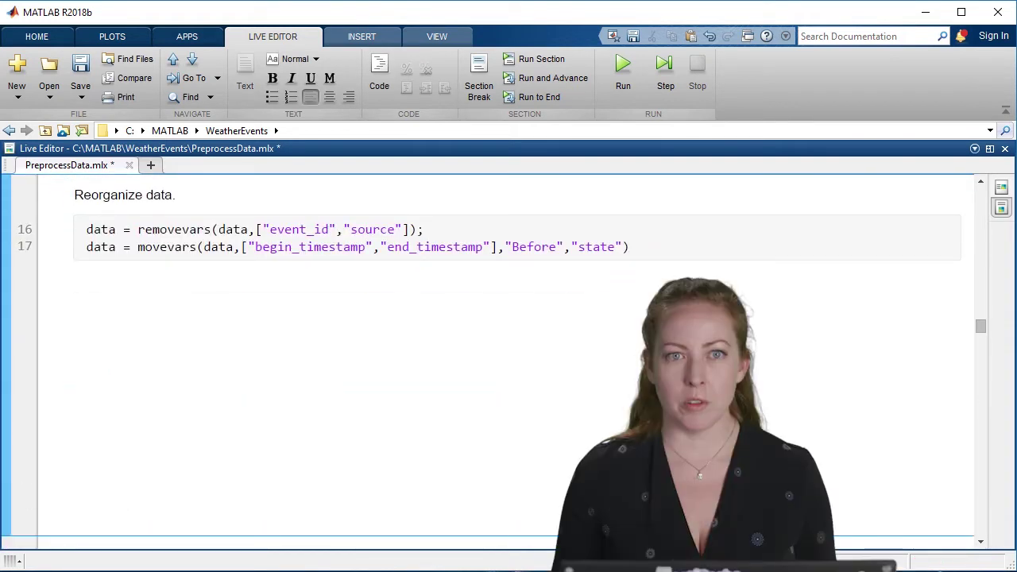
pyautogui.hotkey('ctrl', 'Return')
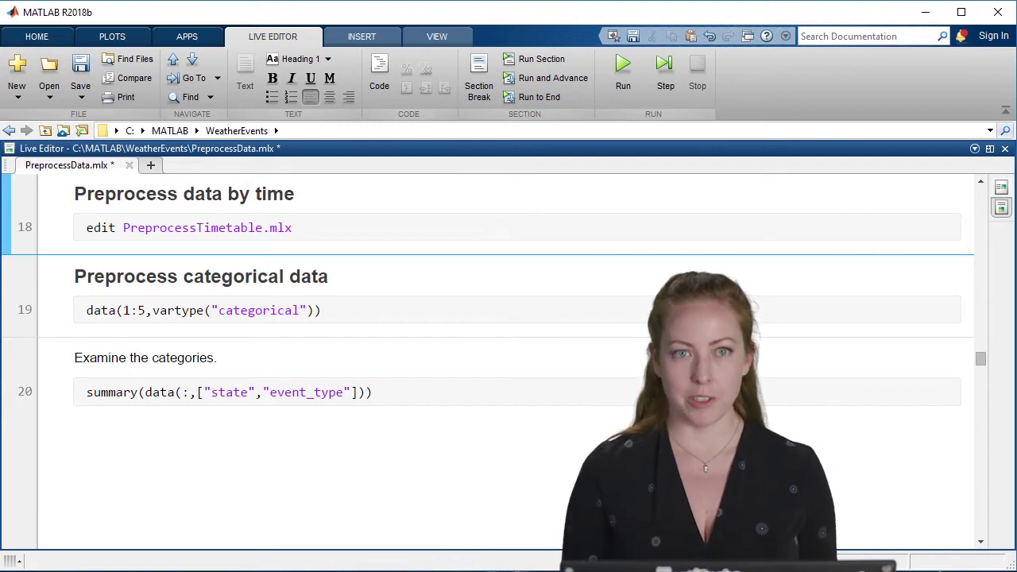
# Open PreprocessTimetable.mlx and run head(data) plus the first five begin timestamps.
pyautogui.hotkey('ctrl', 'Return')
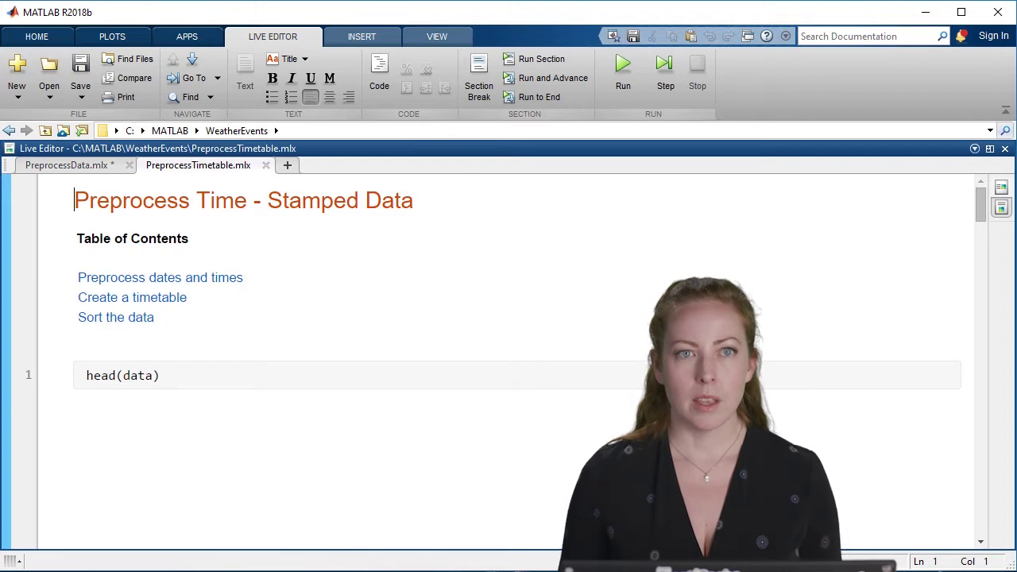
pyautogui.hotkey('ctrl', 'Return')
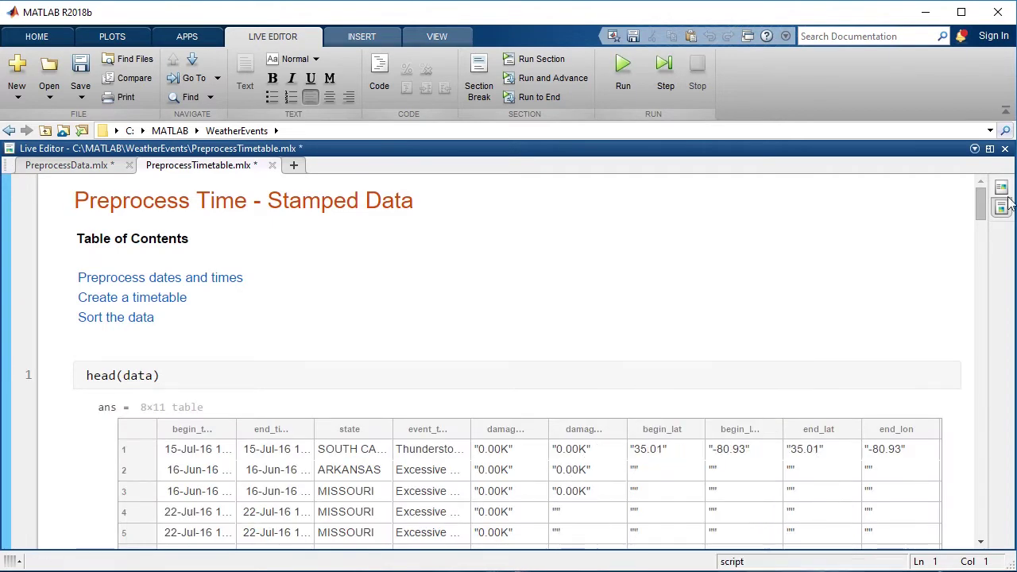
pyautogui.scroll(-3, 984, 205)
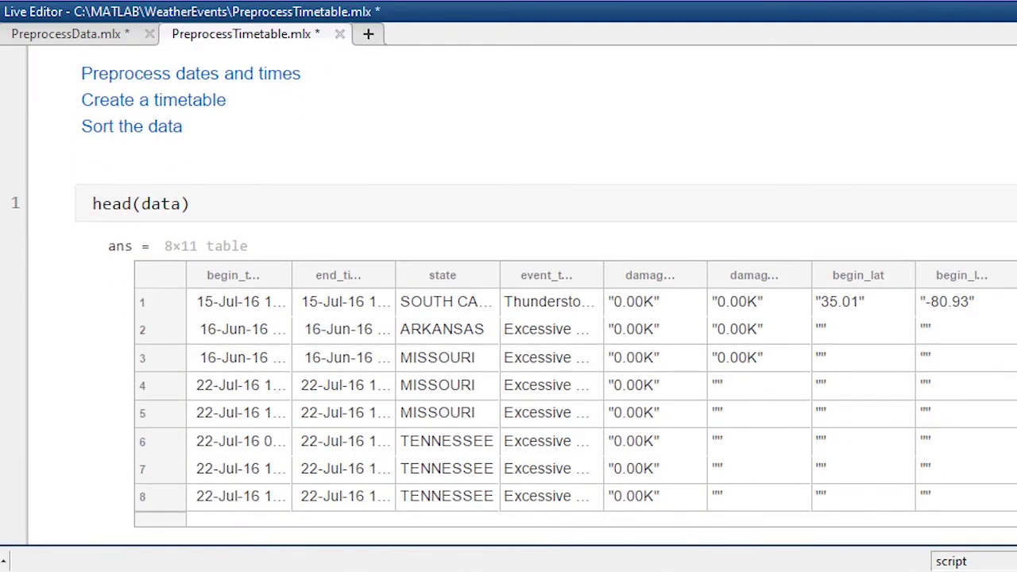
pyautogui.moveTo(574, 472)
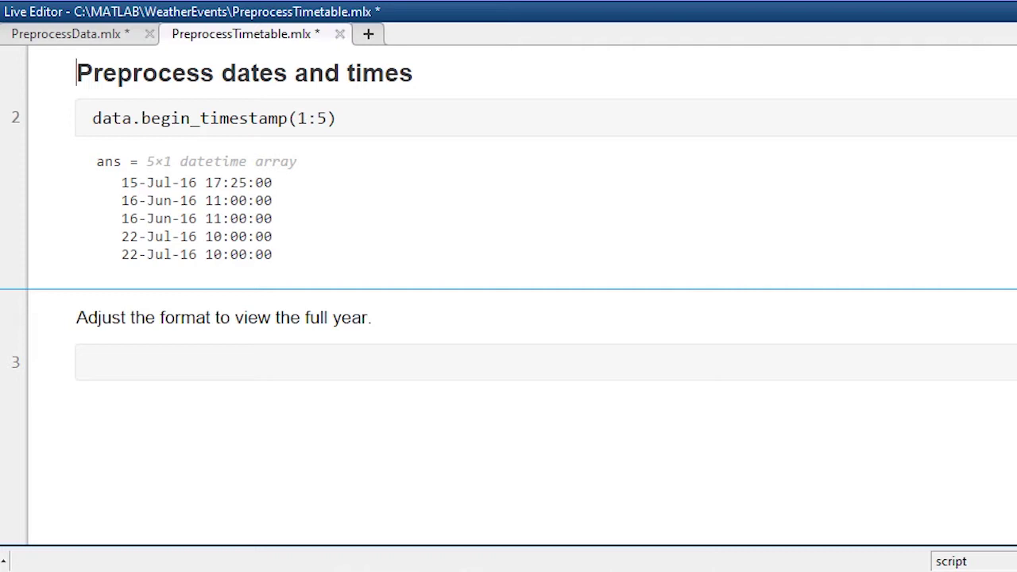
# Set data.begin_timestamp.Format to "dd-MMM-yyyy HH:mm:ss" and display the first five timestamps.
pyautogui.press('Down')
pyautogui.press('Down')
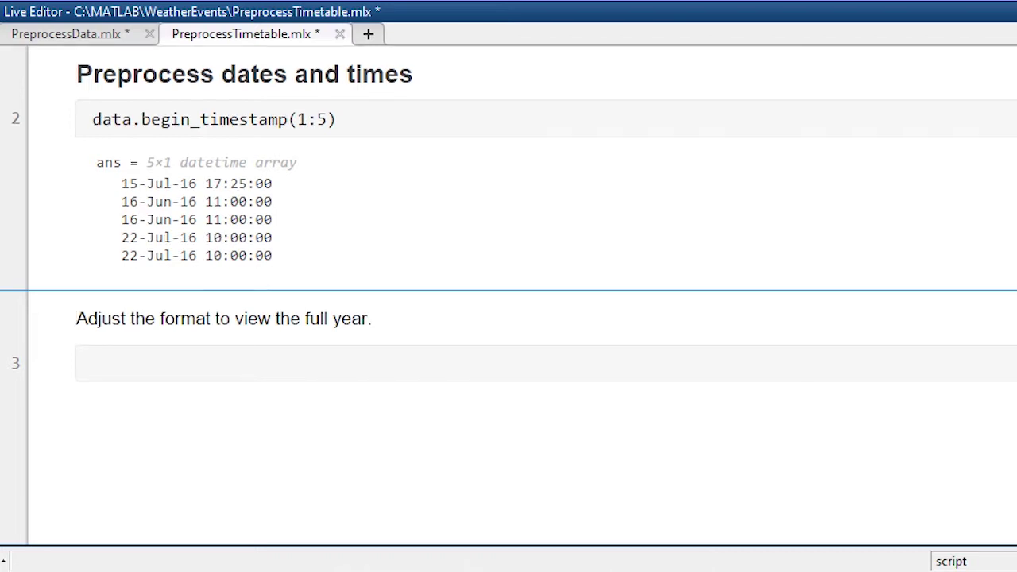
pyautogui.press('Down')
pyautogui.write('data.')
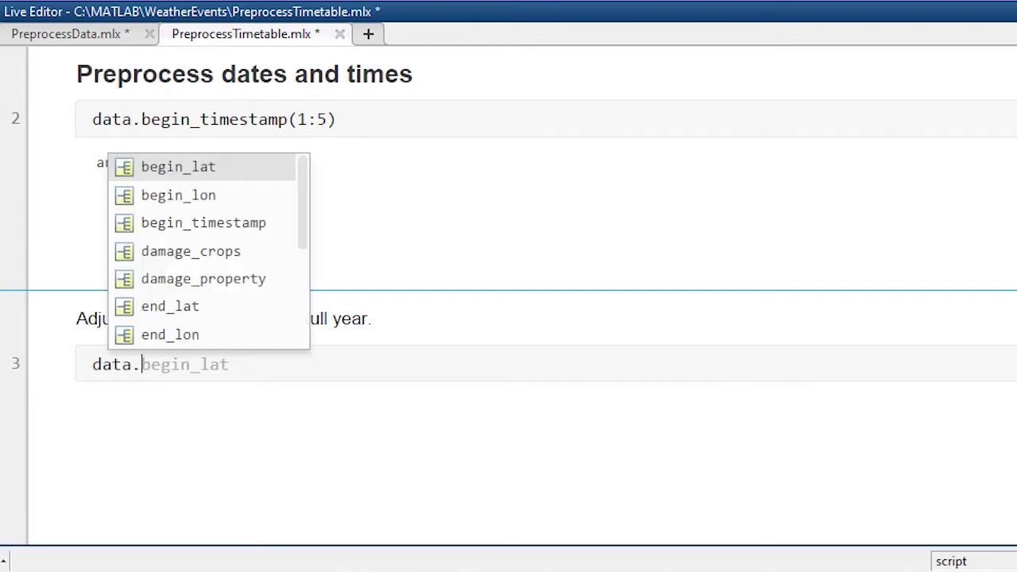
pyautogui.write('begin_timestamp.')
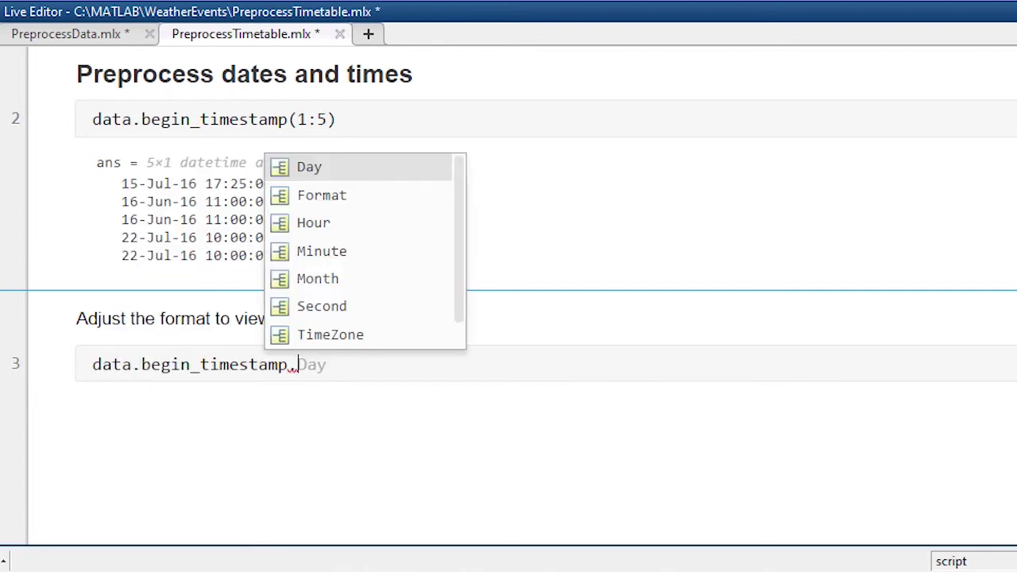
pyautogui.press('Down')
pyautogui.press('Down')
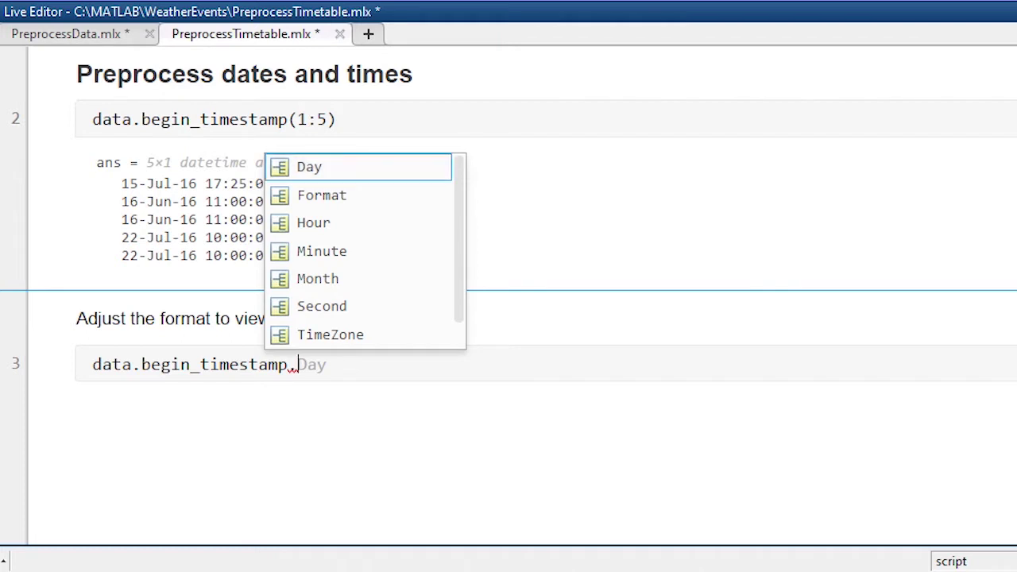
pyautogui.press('Tab')
pyautogui.write('= "')
pyautogui.write('dd-MMM-yyyy HH:mm:')
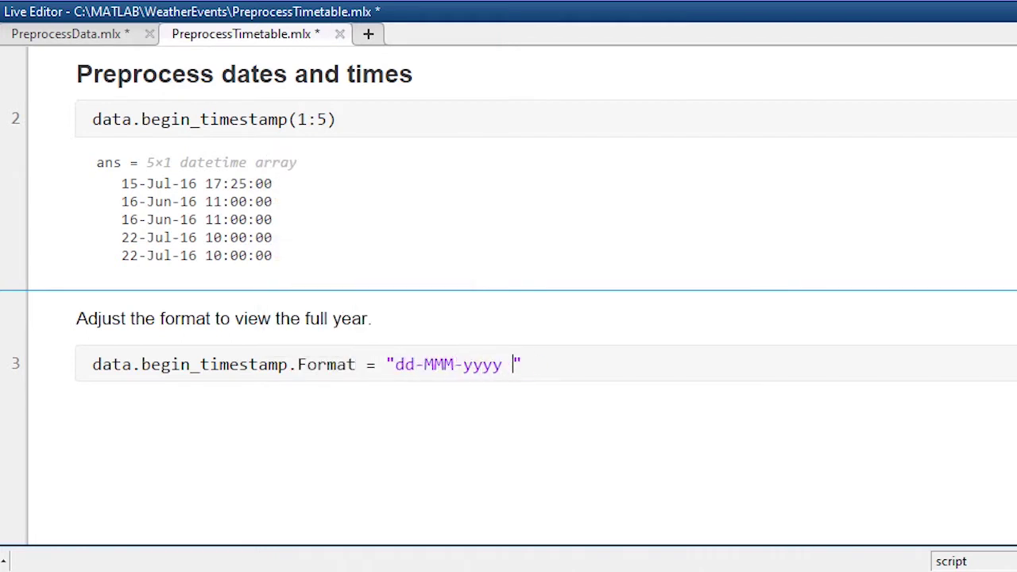
pyautogui.write('ss";')
pyautogui.press('Return')
pyautogui.write('data.begin_timestamp(1:5')
pyautogui.hotkey('ctrl', 'Return')
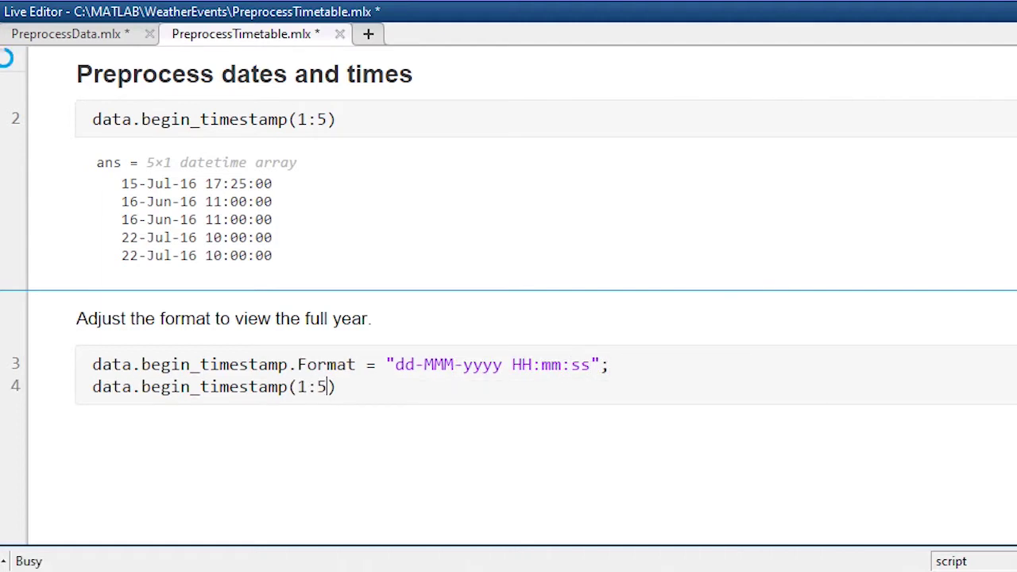
pyautogui.write(')')
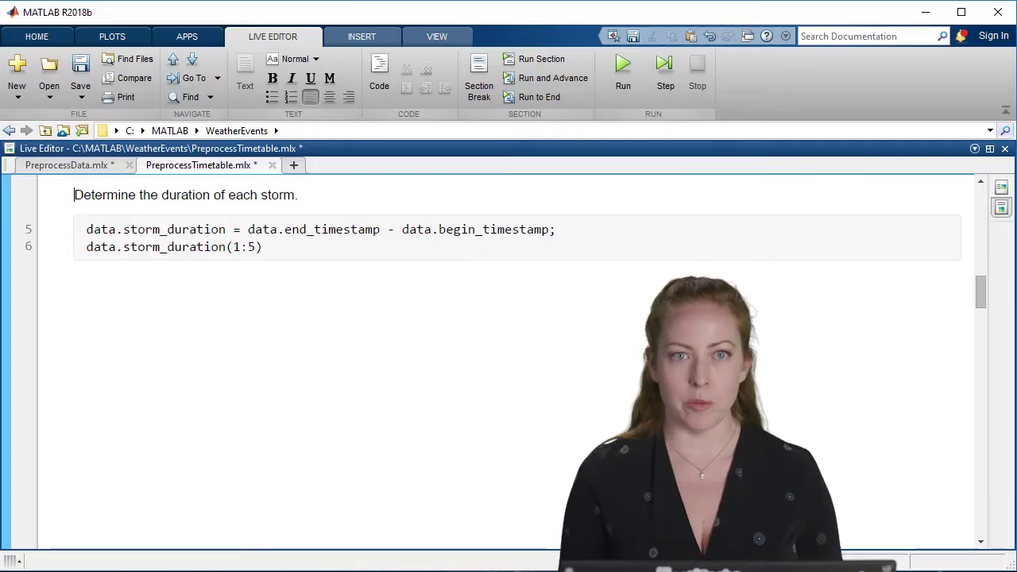
# Compute storm_duration, then report the 743:59:00 (30.9993 days) maximum and 17:04:41 average.
pyautogui.hotkey('ctrl', 'Return')
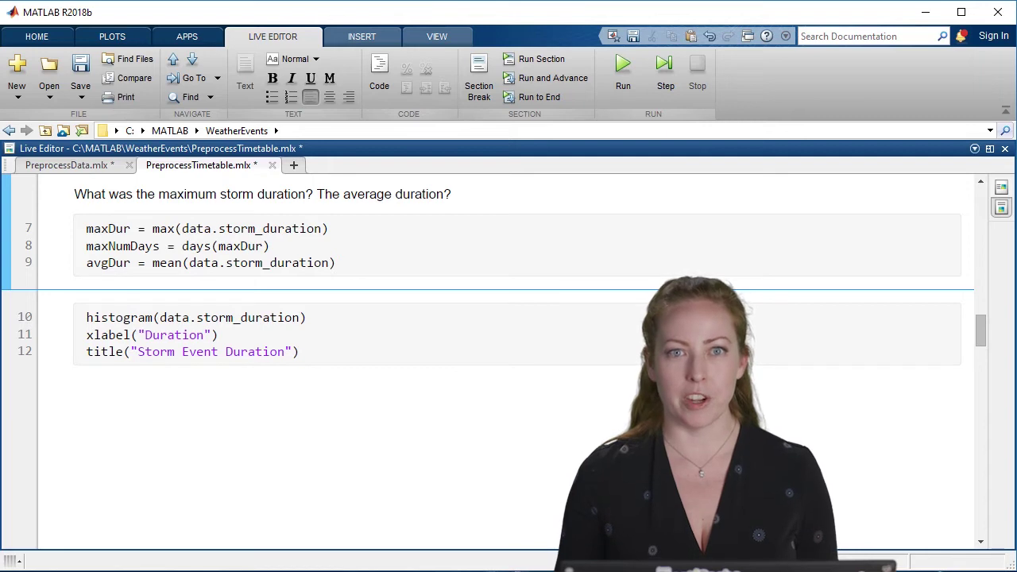
pyautogui.hotkey('ctrl', 'Return')
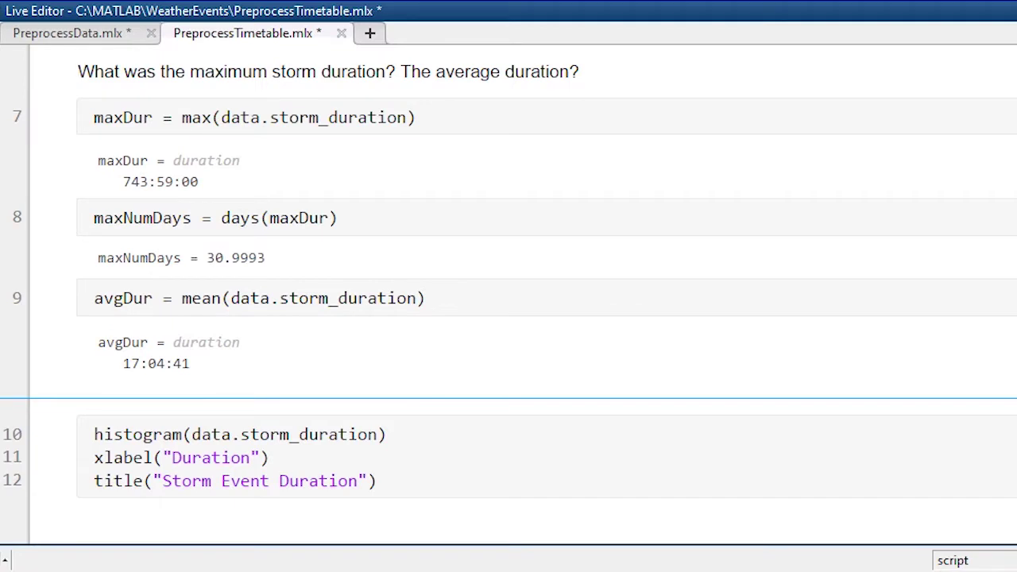
# Zoom the Storm Event Duration histogram in on the lone bar near 720:00:00.
pyautogui.scroll(-5, 509, 318)
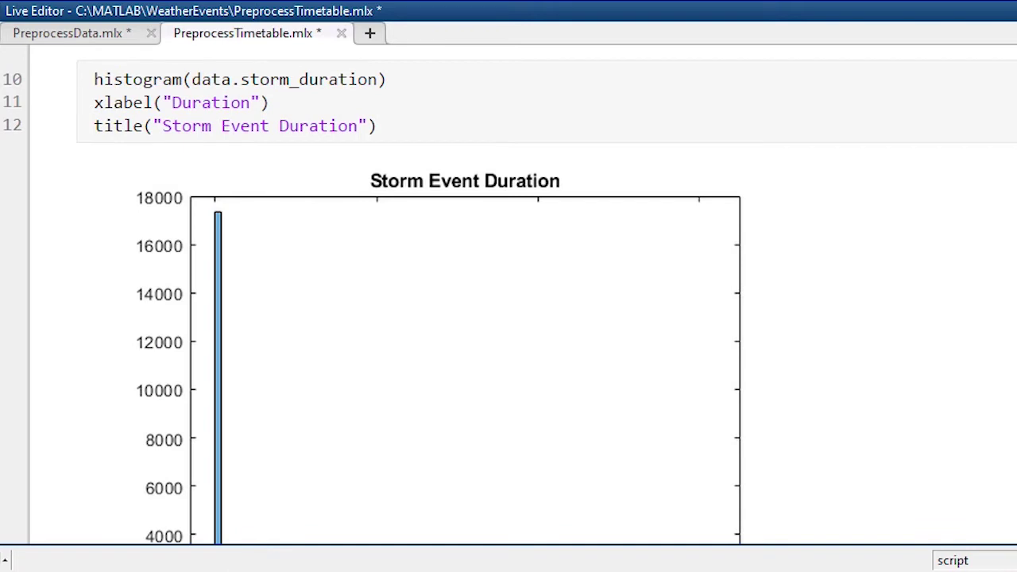
pyautogui.scroll(-2, 509, 318)
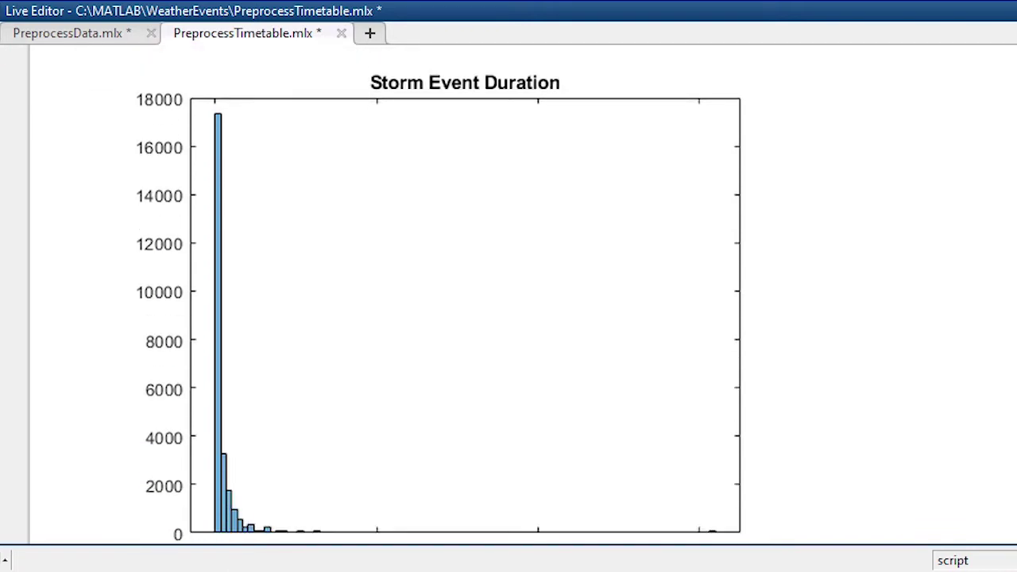
pyautogui.scroll(-1, 508, 318)
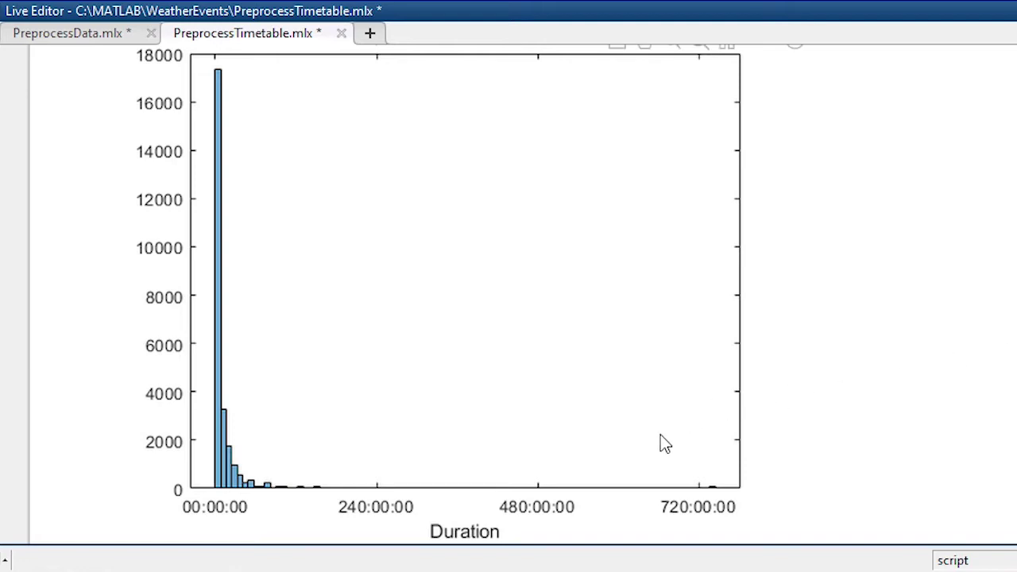
pyautogui.moveTo(710, 488); pyautogui.dragTo(707, 487)
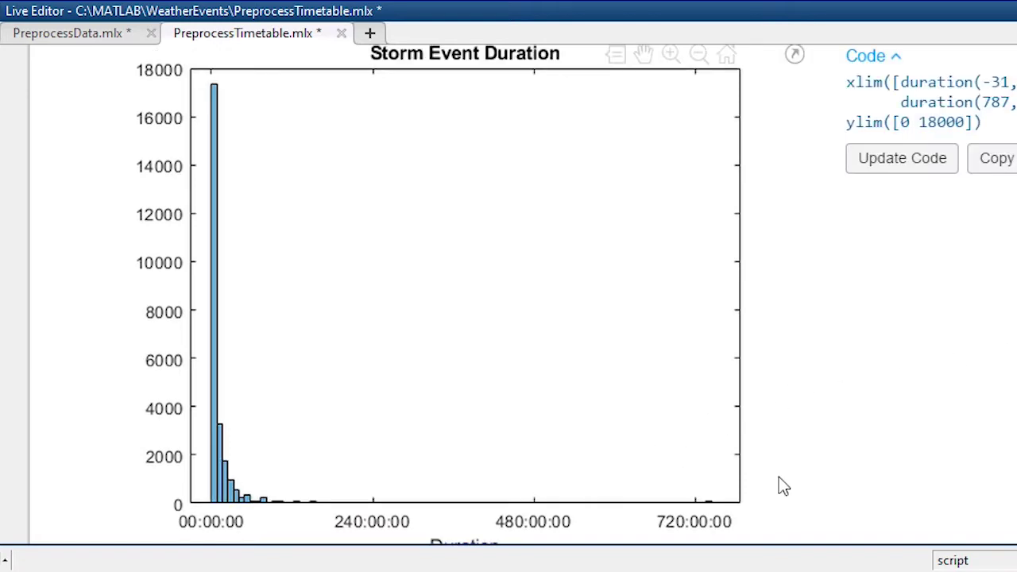
pyautogui.click(671, 53)
pyautogui.moveTo(690, 489); pyautogui.dragTo(718, 506)
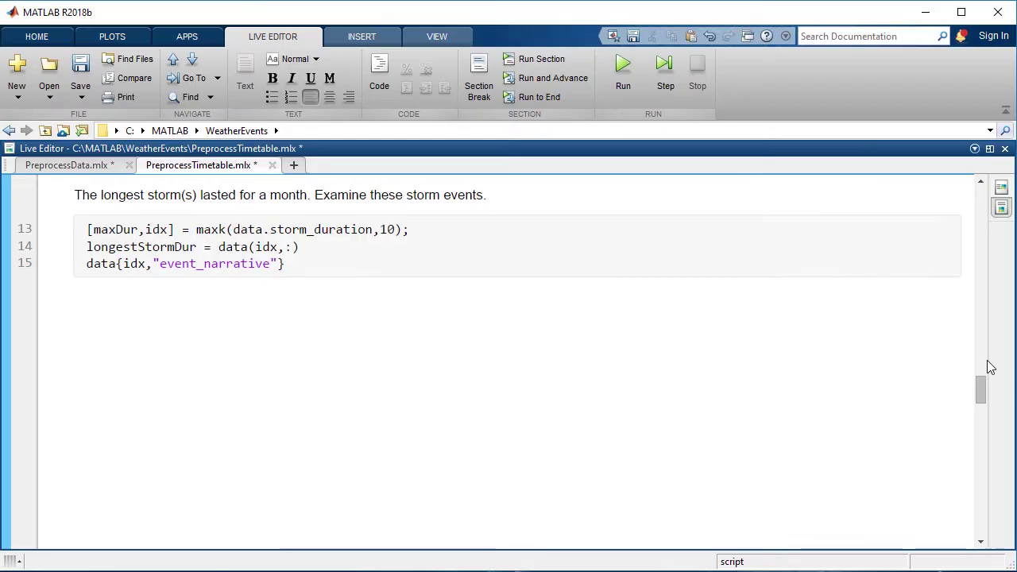
# Run maxk(data.storm_duration,10) and review the GUAM and NEW YORK drought narratives.
pyautogui.hotkey('ctrl', 'Return')
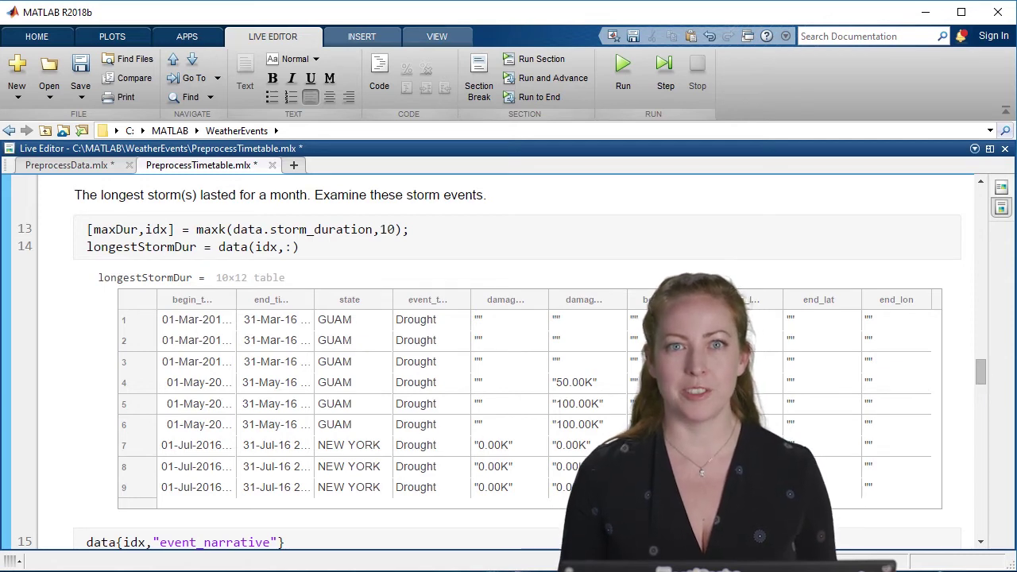
pyautogui.moveTo(985, 380); pyautogui.dragTo(985, 397)
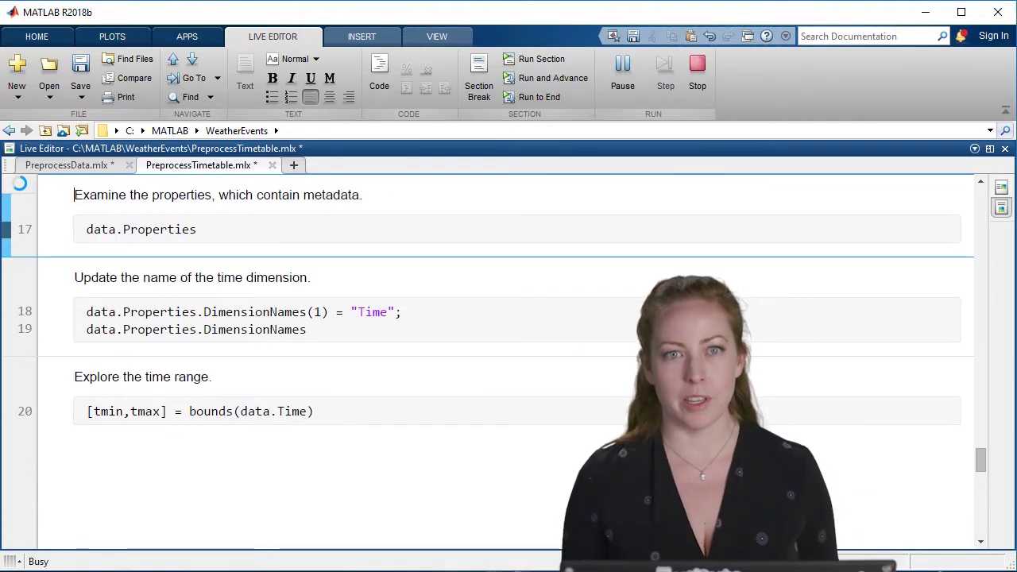
# Display the timetable's properties and rename its time dimension to Time.
pyautogui.hotkey('ctrl', 'Return')
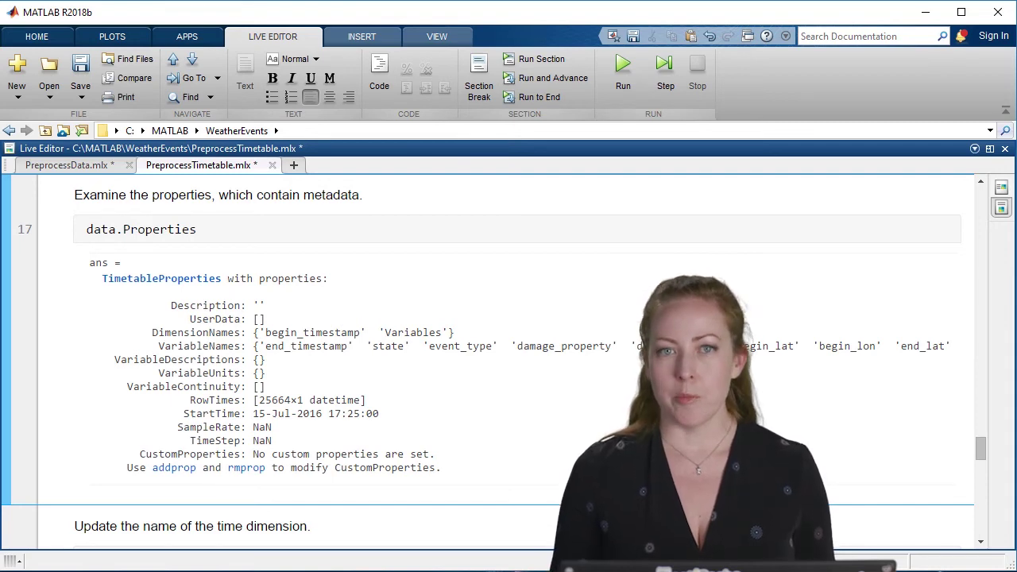
pyautogui.scroll(-5, 509, 358)
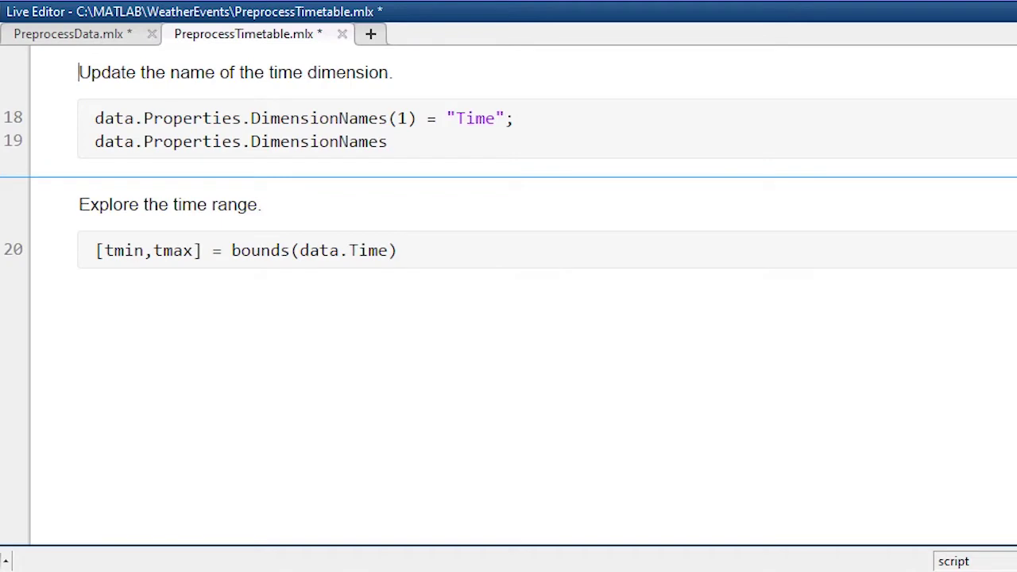
pyautogui.hotkey('ctrl', 'Return')
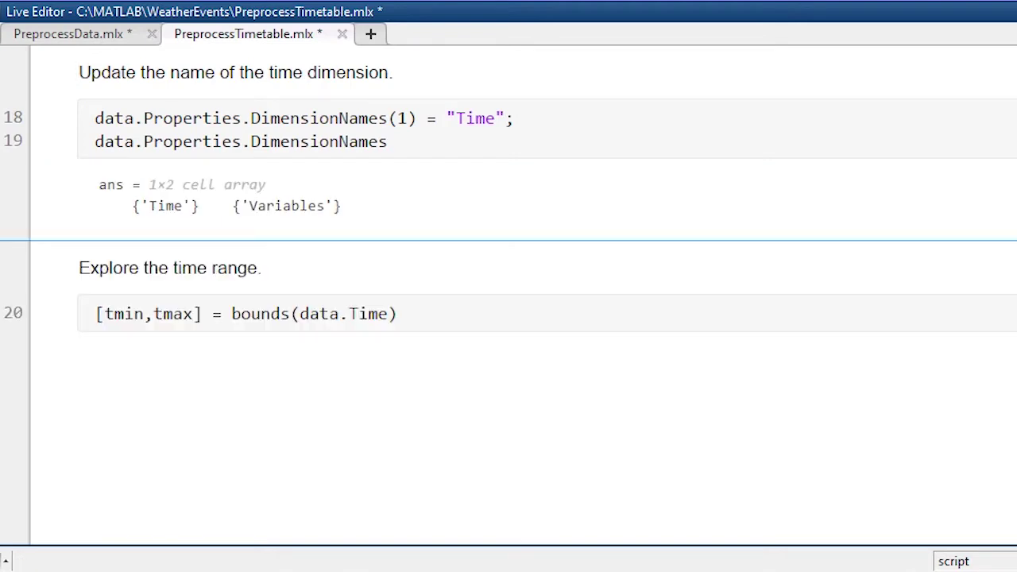
# Run bounds(data.Time) to find the earliest and latest event times.
pyautogui.click(96, 117)
pyautogui.press('Down')
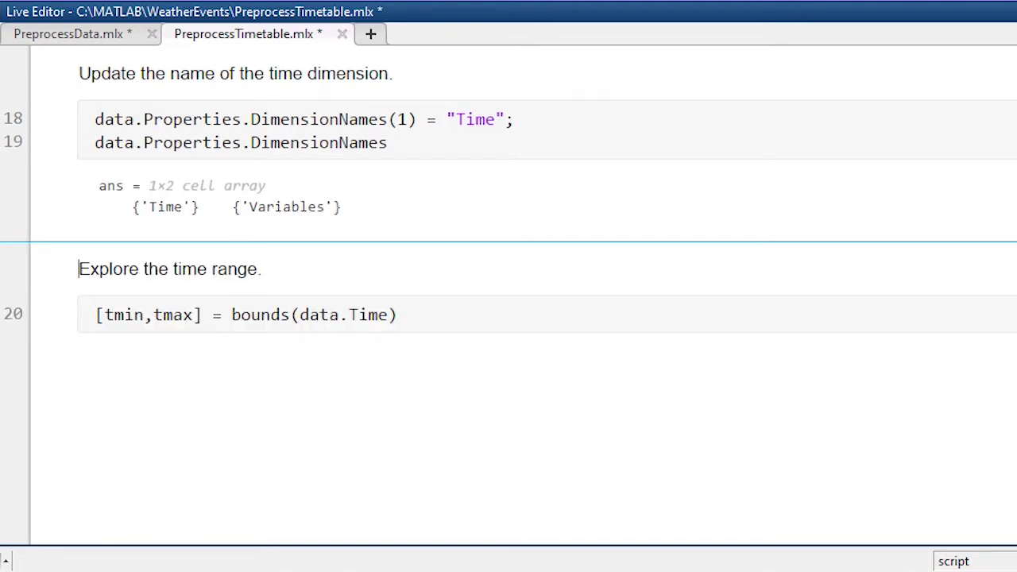
pyautogui.press('Down')
pyautogui.press('Up')
pyautogui.hotkey('ctrl', 'Return')
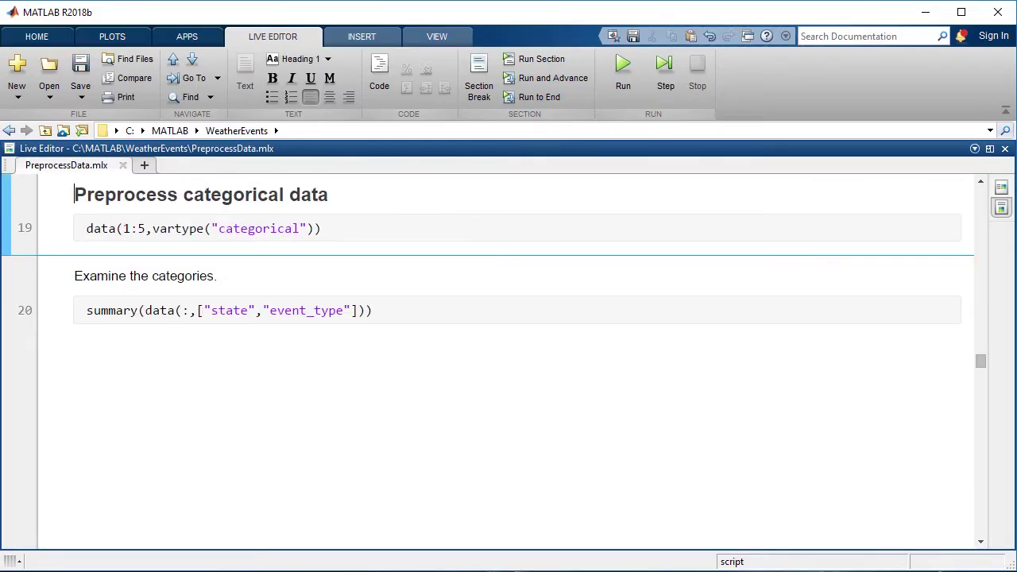
pyautogui.hotkey('ctrl', 'Return')
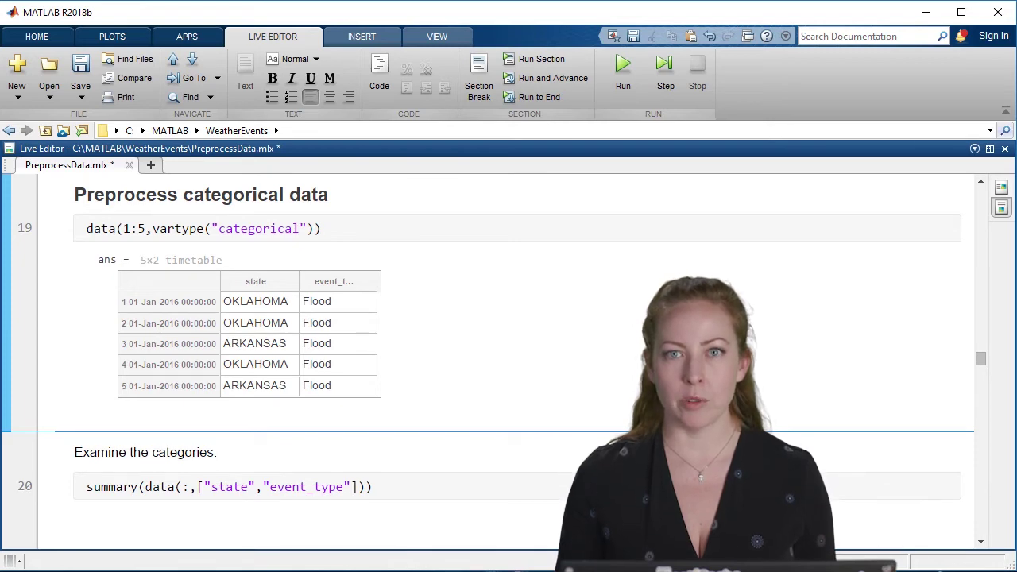
pyautogui.scroll(-5, 509, 357)
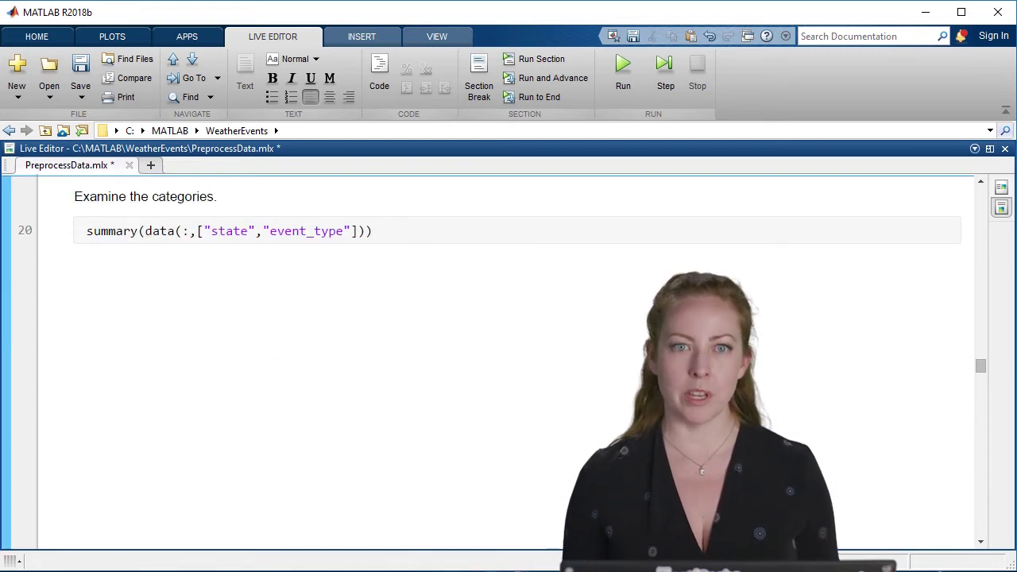
pyautogui.hotkey('ctrl', 'Return')
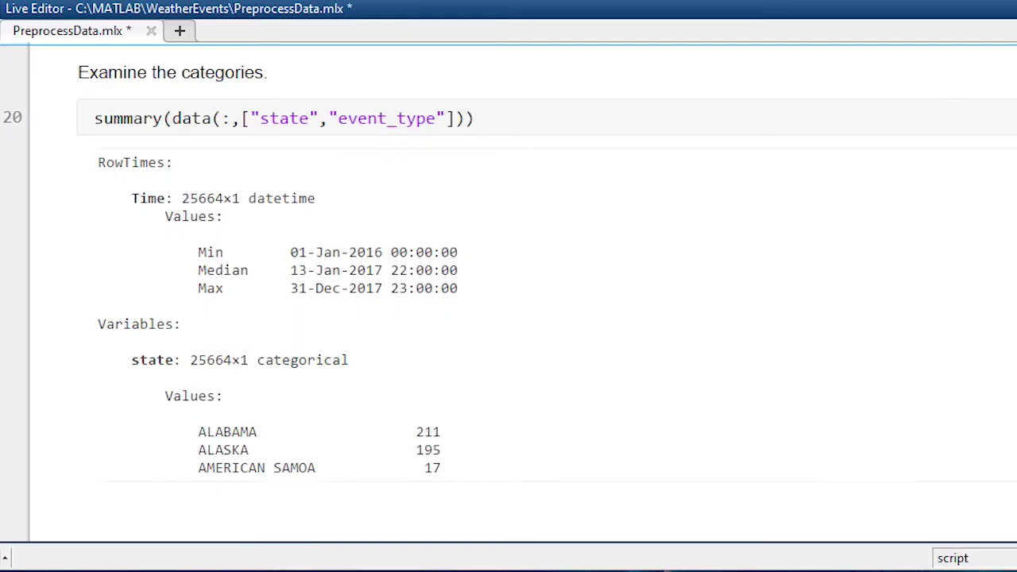
pyautogui.scroll(-5, 277, 315)
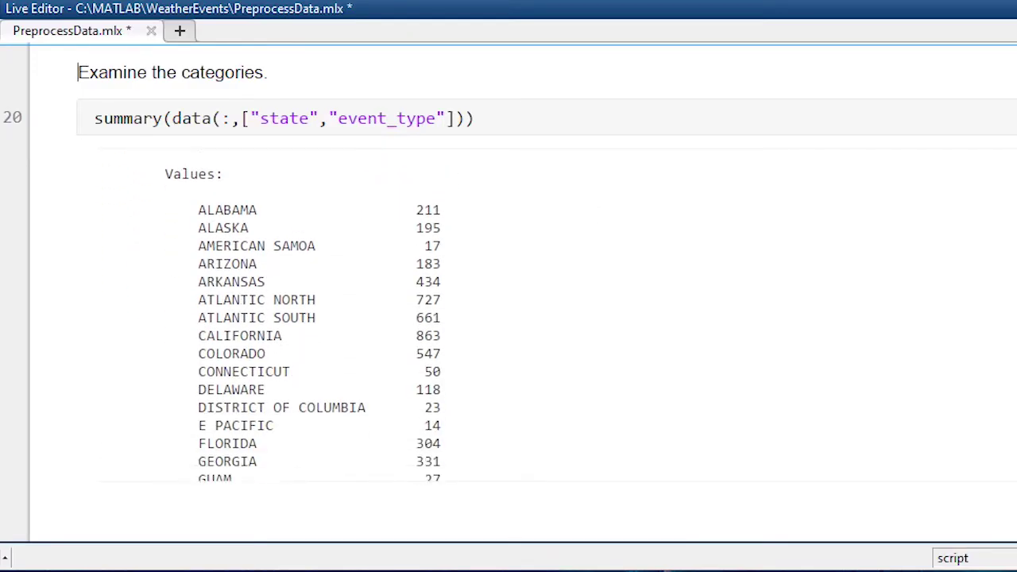
pyautogui.scroll(-8, 278, 314)
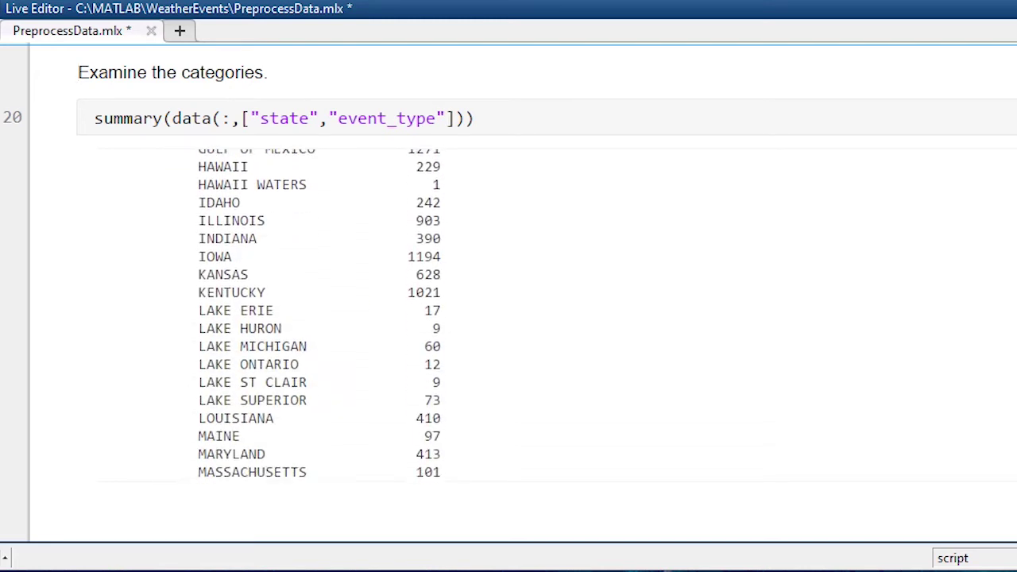
pyautogui.scroll(-10, 277, 315)
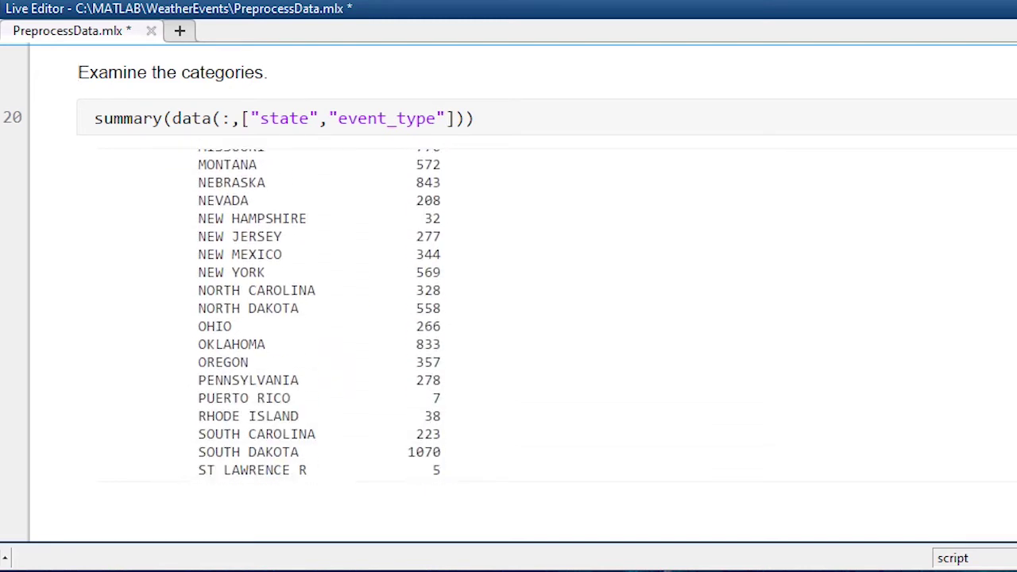
pyautogui.scroll(-12, 278, 315)
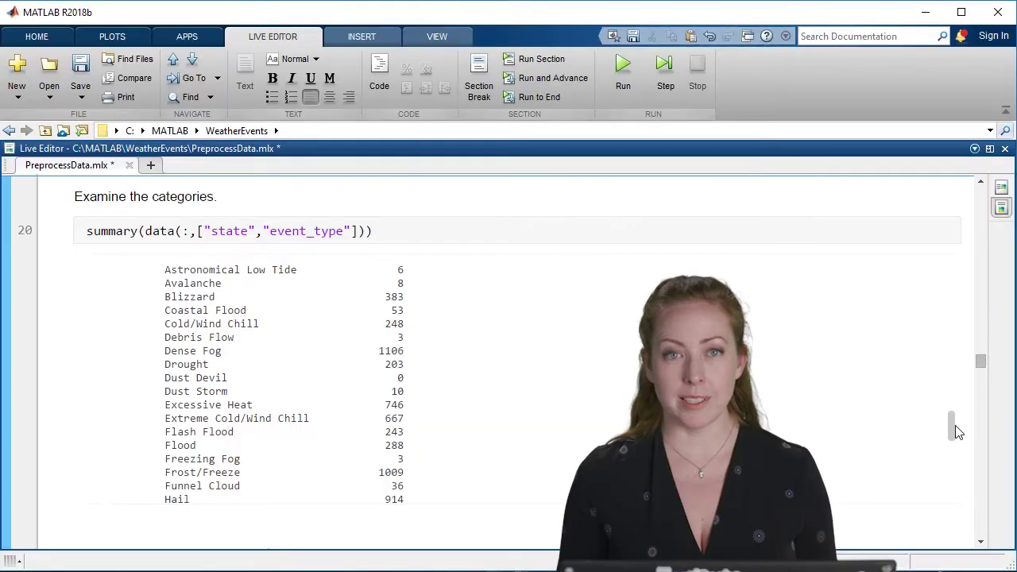
pyautogui.moveTo(955, 425); pyautogui.dragTo(963, 497)
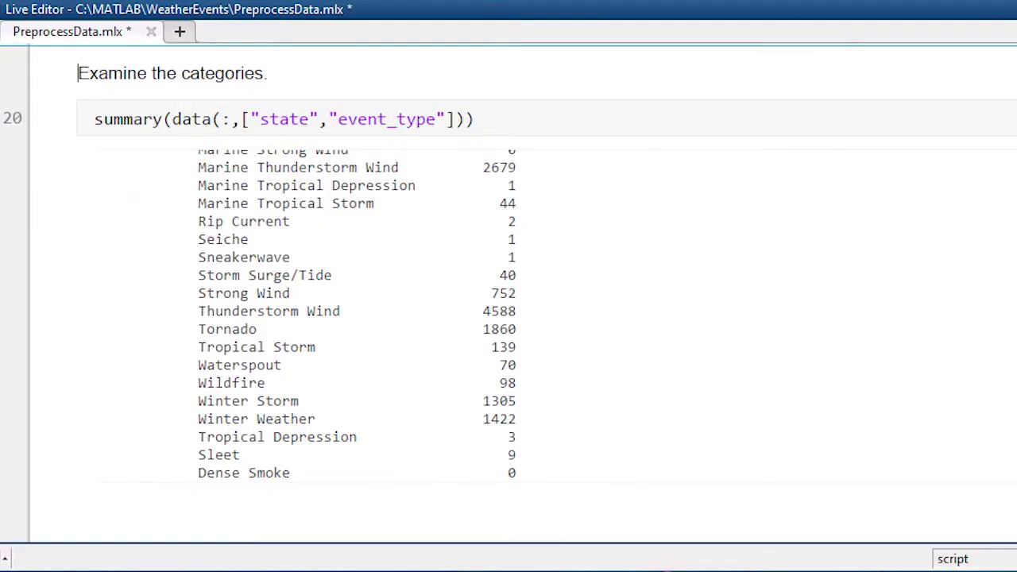
pyautogui.scroll(-5, 508, 302)
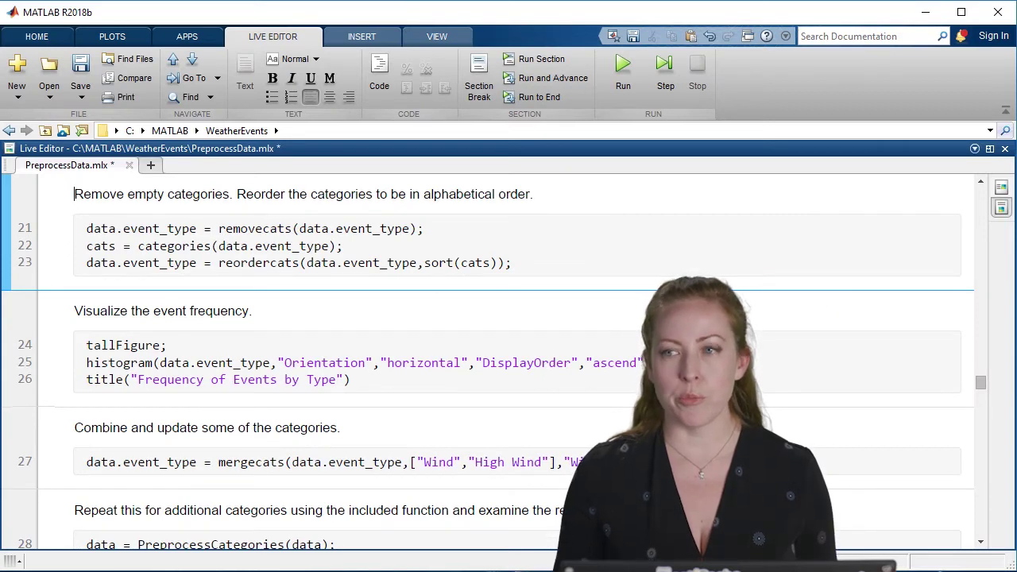
# Run removecats/reordercats on the event types, then plot the Frequency of Events by Type histogram.
pyautogui.hotkey('ctrl', 'Return')
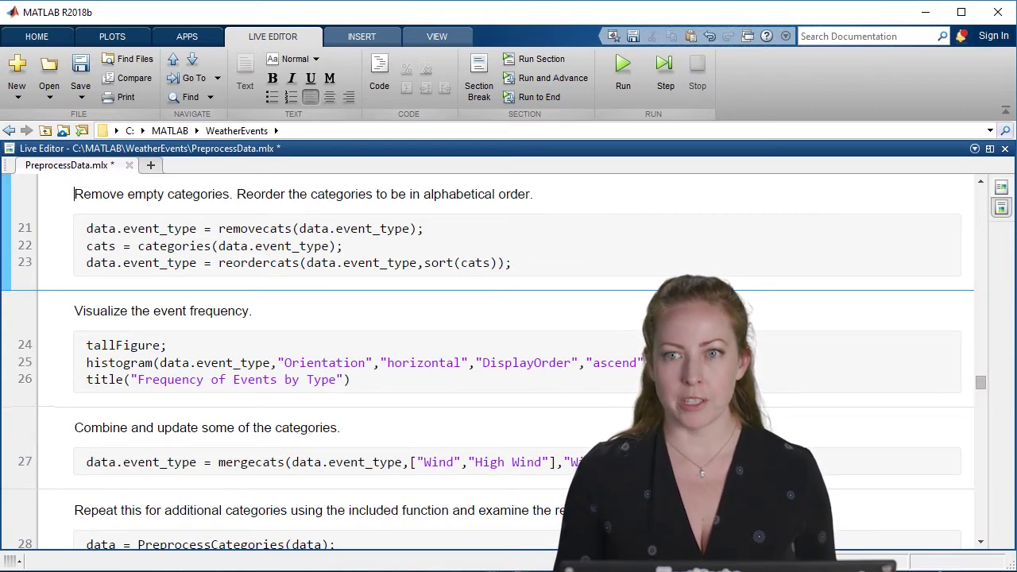
pyautogui.click(74, 311)
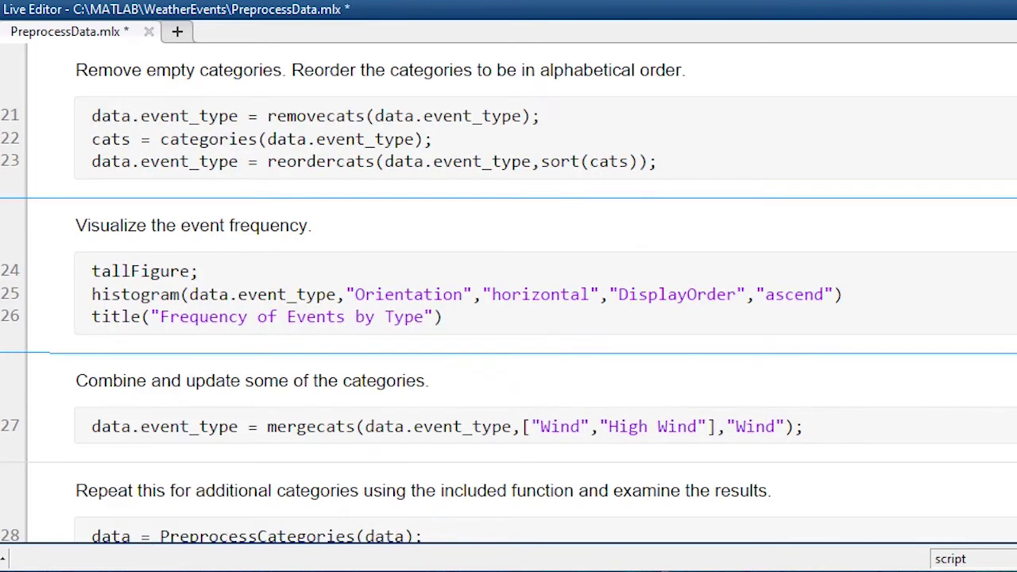
pyautogui.hotkey('ctrl', 'Return')
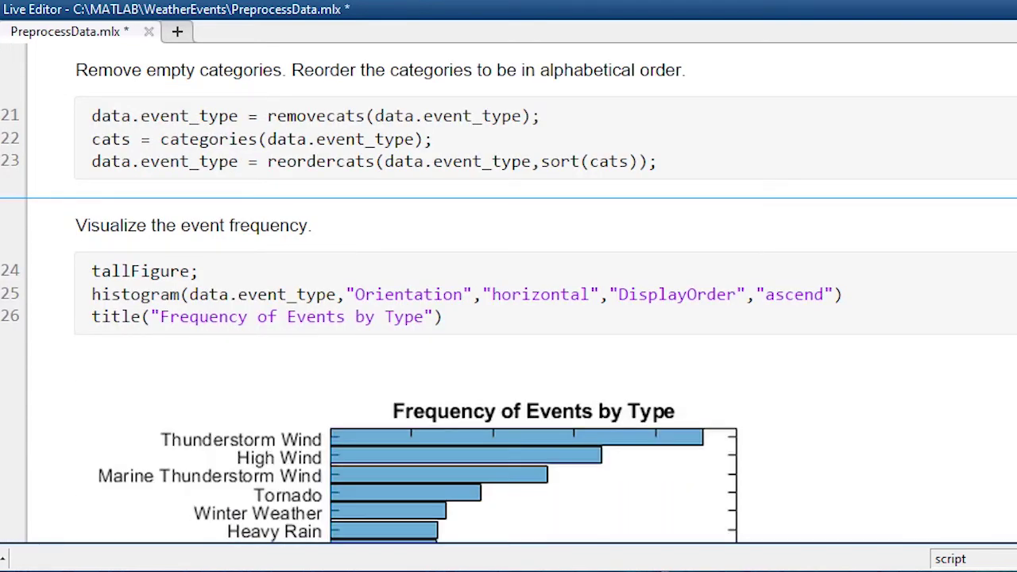
pyautogui.scroll(-5, 508, 314)
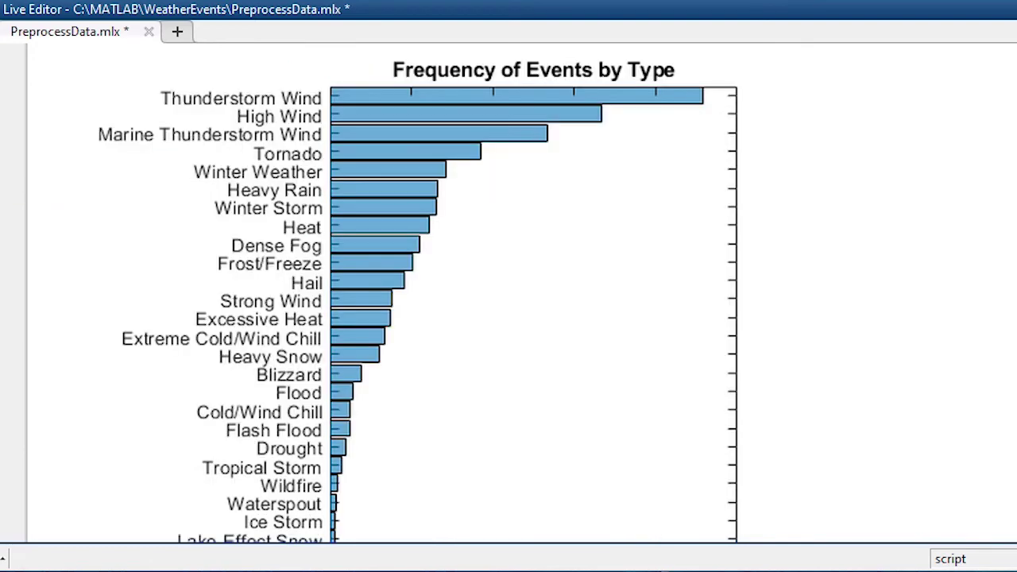
pyautogui.scroll(-5, 419, 293)
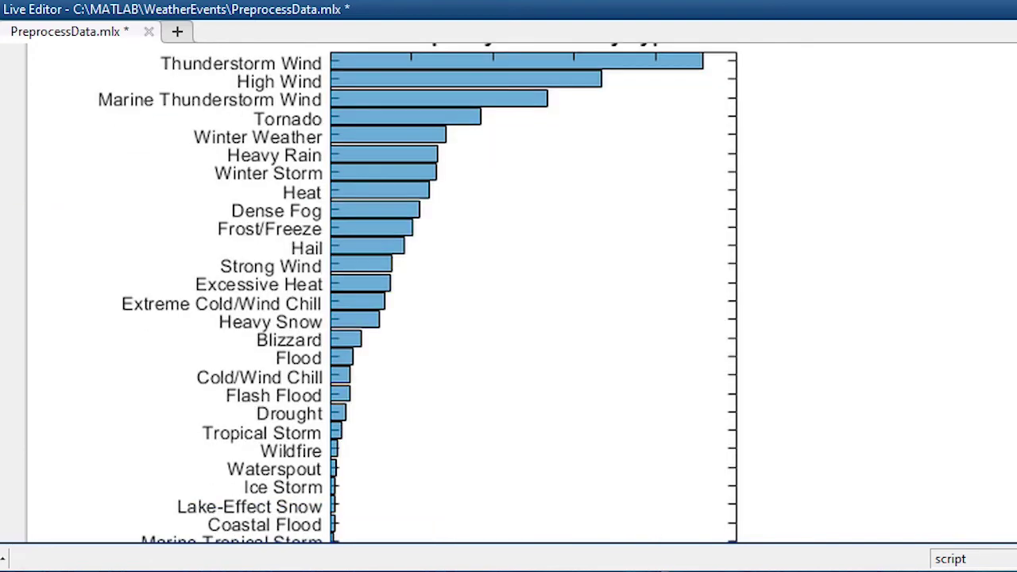
pyautogui.scroll(-4, 509, 293)
pyautogui.scroll(-5, 509, 292)
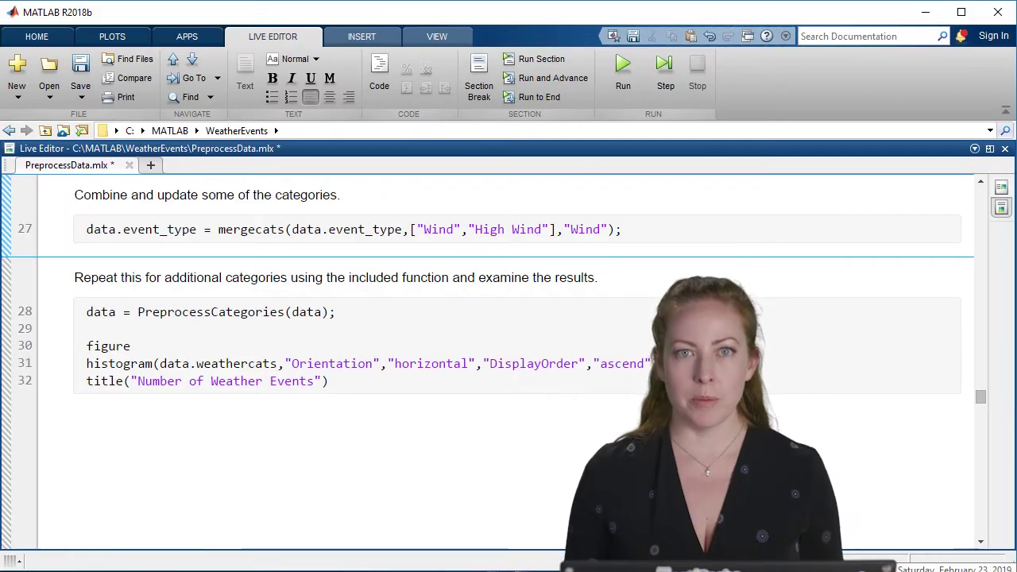
# Open PreprocessCategories.mlx from line 28 and scroll down to its recalculated event-frequency tables.
pyautogui.click(87, 229)
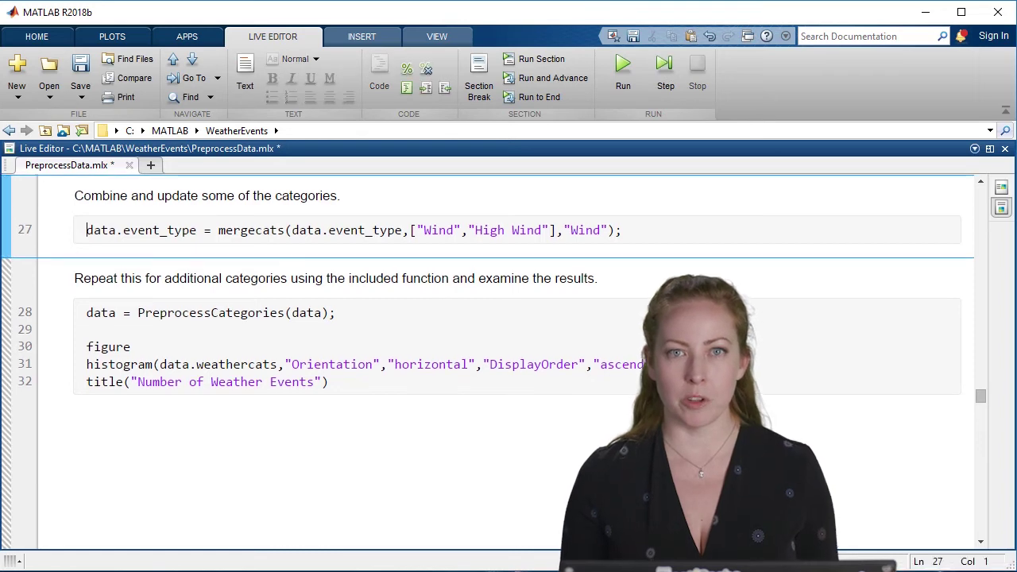
pyautogui.click(74, 277)
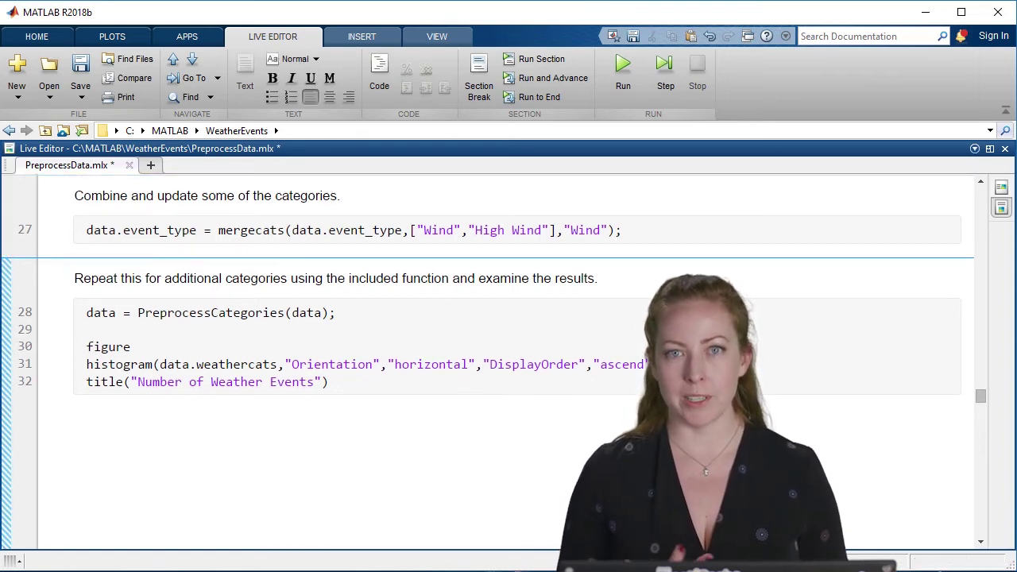
pyautogui.click(211, 313)
pyautogui.hotkey('ctrl', 'd')
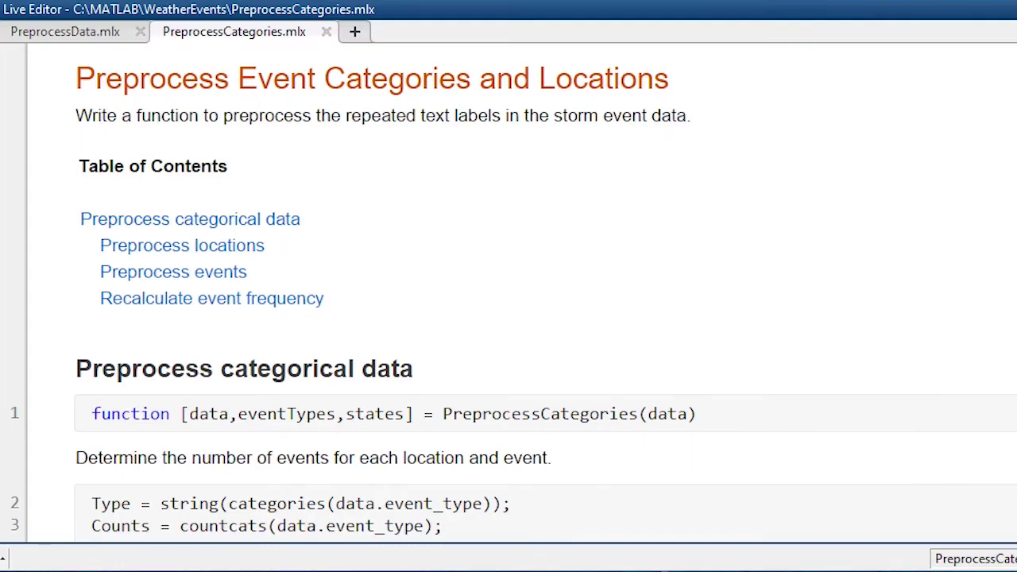
pyautogui.scroll(-6, 508, 294)
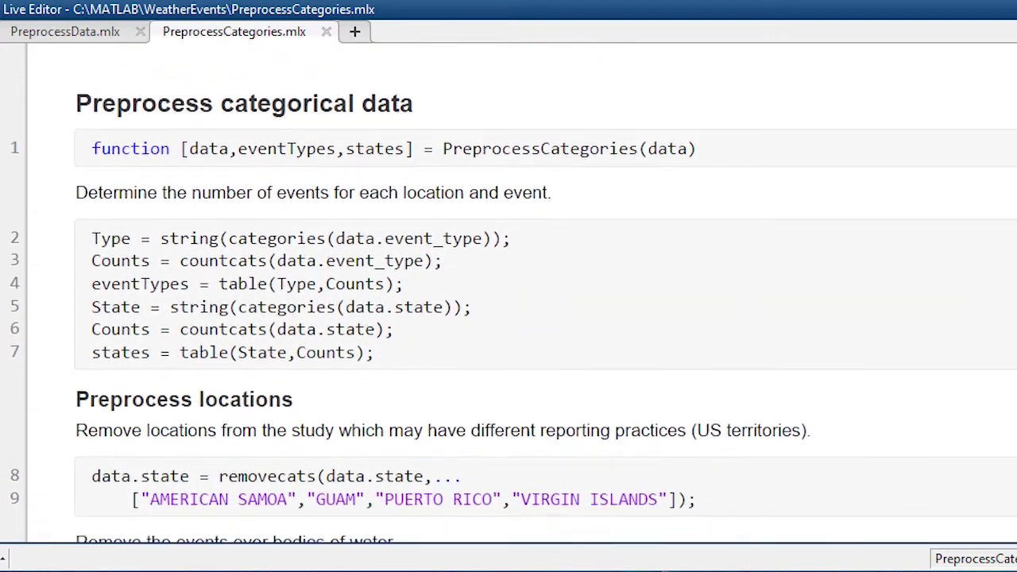
pyautogui.scroll(-6, 509, 293)
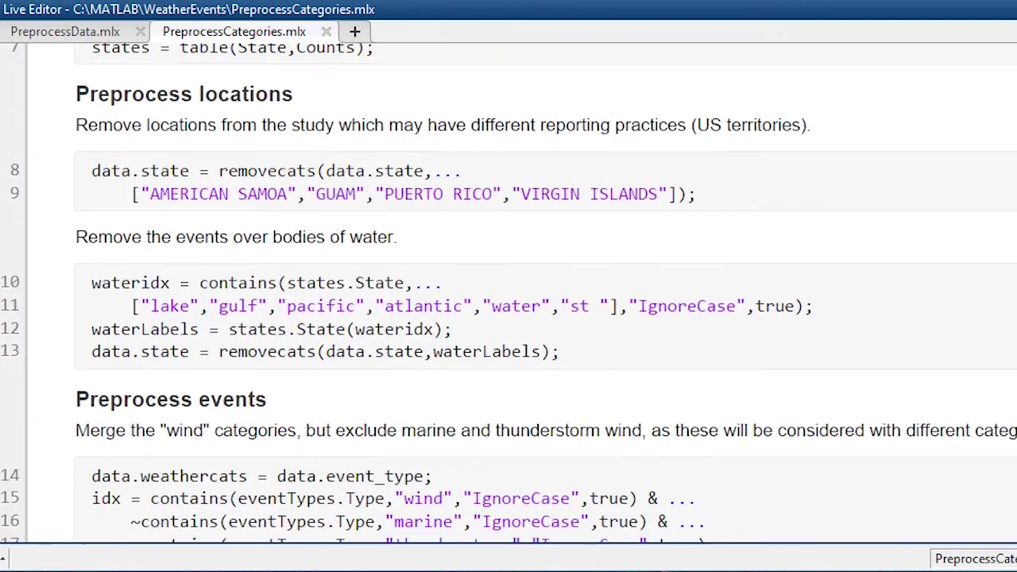
pyautogui.scroll(-1, 509, 293)
pyautogui.scroll(-1, 508, 293)
pyautogui.scroll(-5, 508, 293)
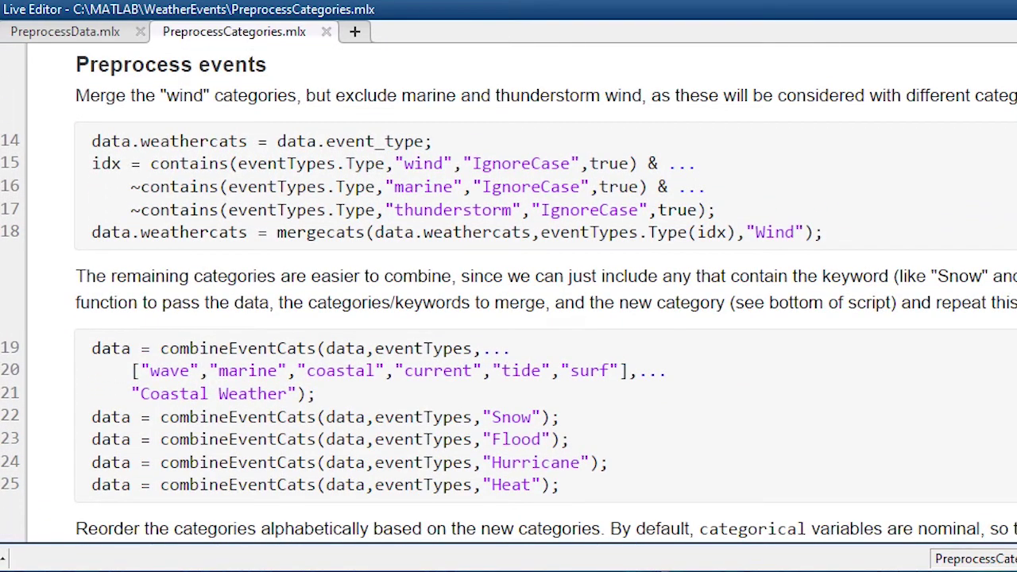
pyautogui.moveTo(983, 368); pyautogui.dragTo(983, 429)
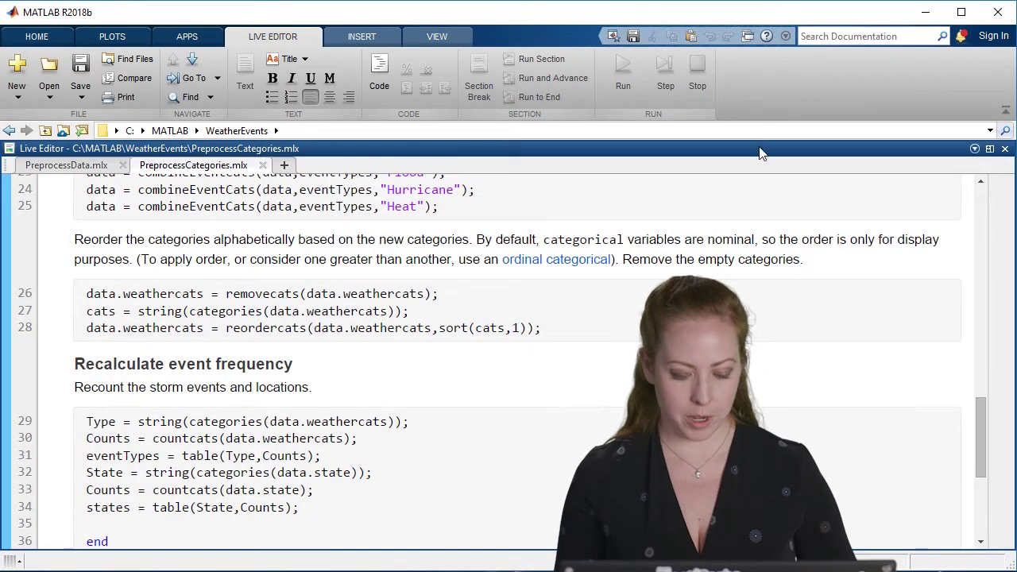
# Close PreprocessCategories.mlx and plot the Number of Weather Events histogram.
pyautogui.click(263, 166)
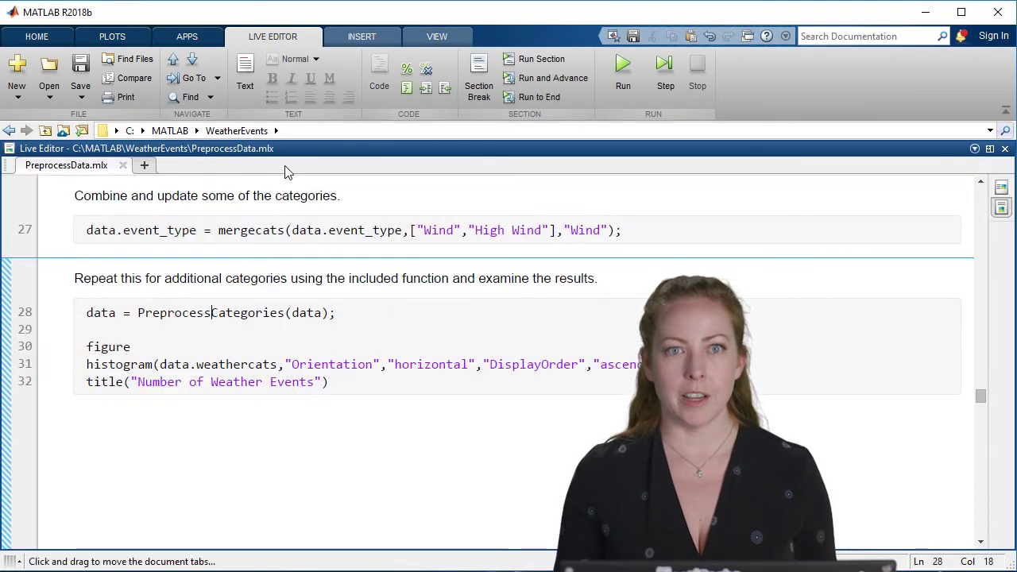
pyautogui.click(131, 348)
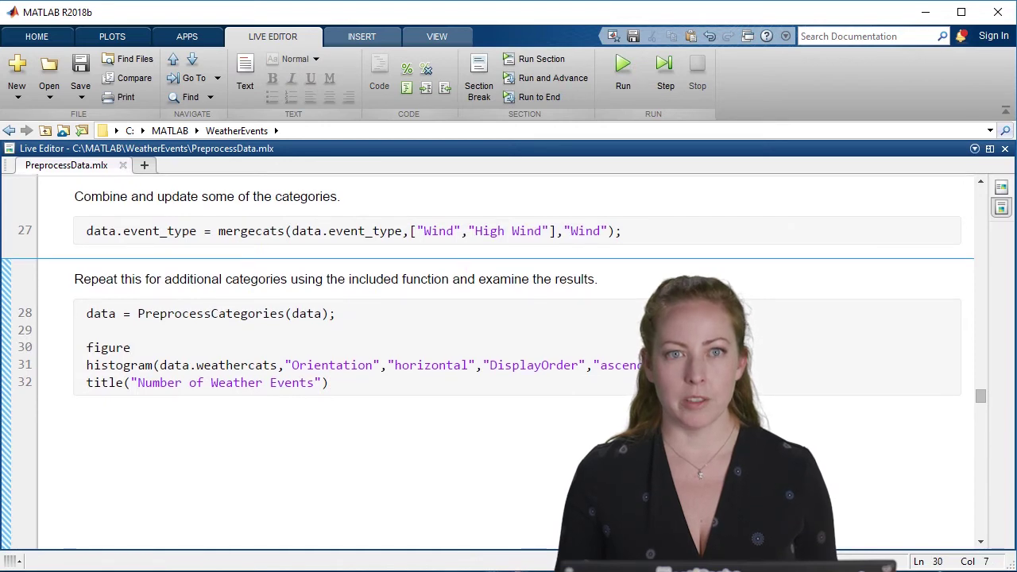
pyautogui.hotkey('ctrl', 'Return')
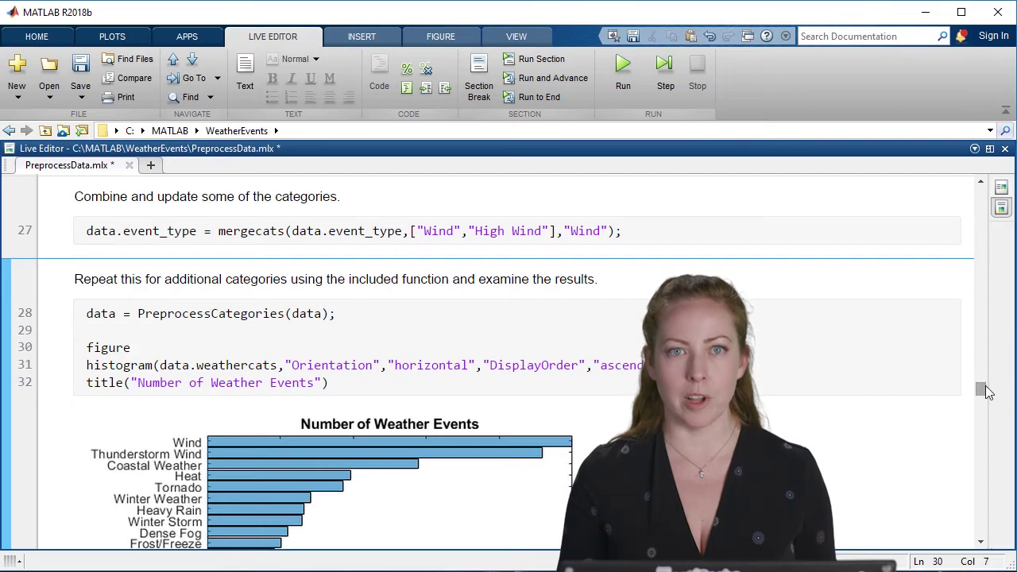
# Show the first rows of the string variables as a 5x7 timetable.
pyautogui.scroll(-1, 982, 391)
pyautogui.scroll(-6, 985, 390)
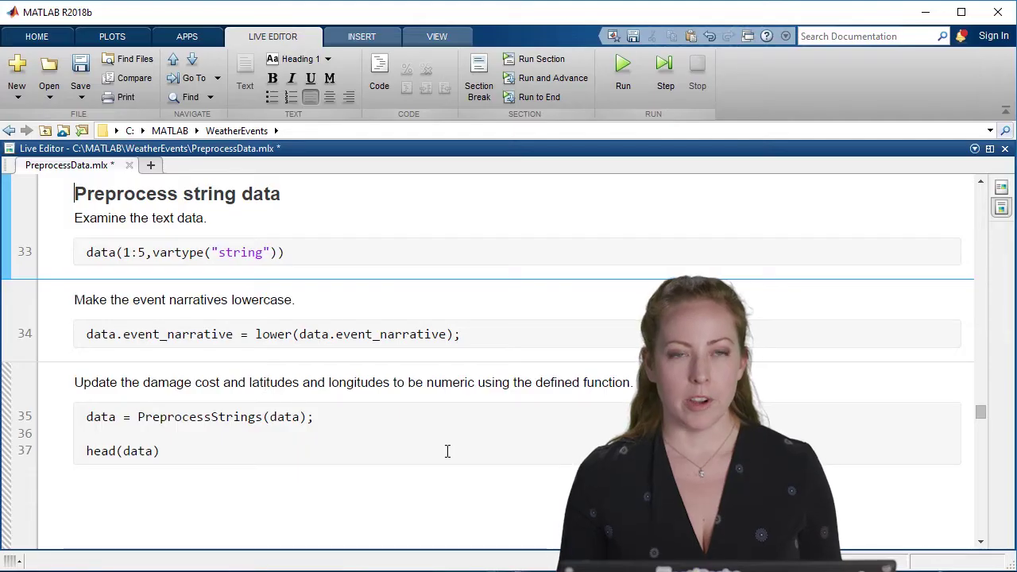
pyautogui.hotkey('ctrl', 'Return')
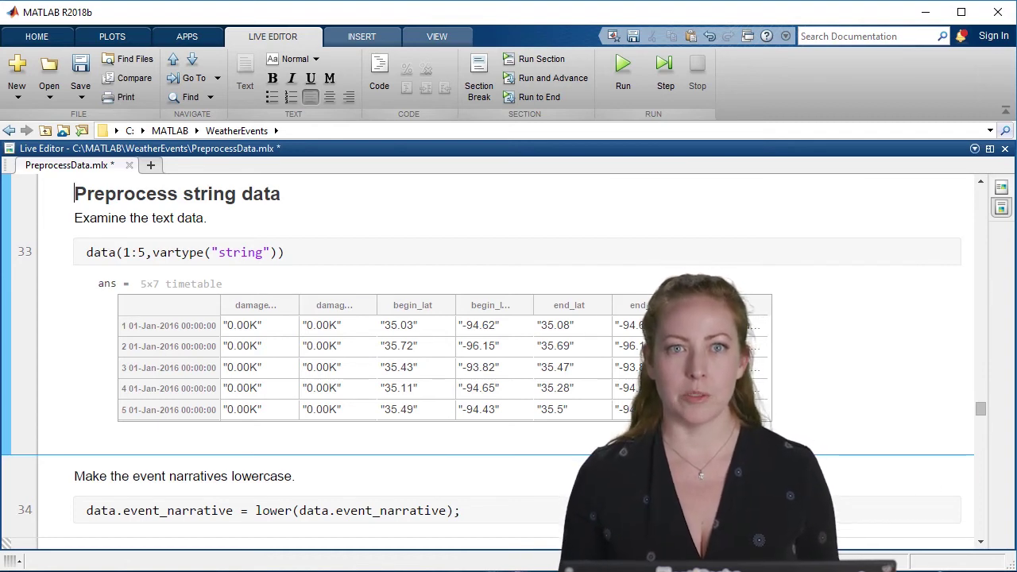
pyautogui.moveTo(754, 326)
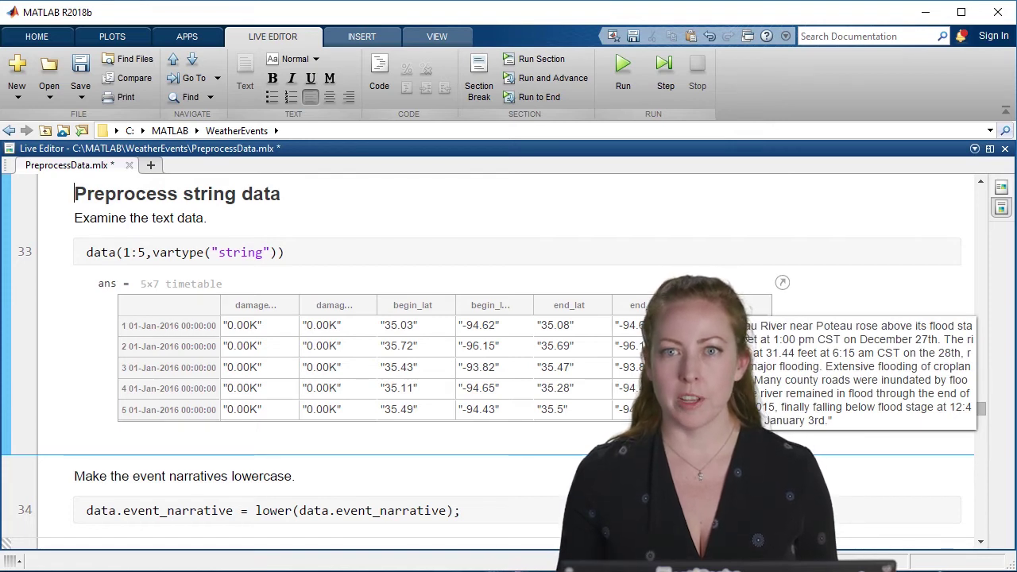
pyautogui.moveTo(754, 346)
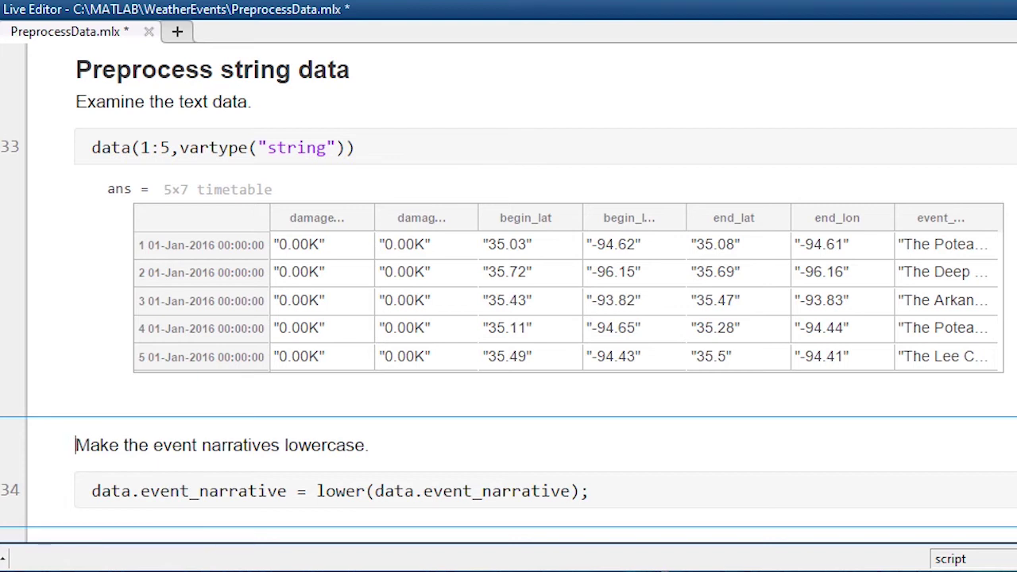
# Open PreprocessStrings.mlx from line 35 and scroll through its location and damage code to line 15.
pyautogui.hotkey('ctrl', 'Down')
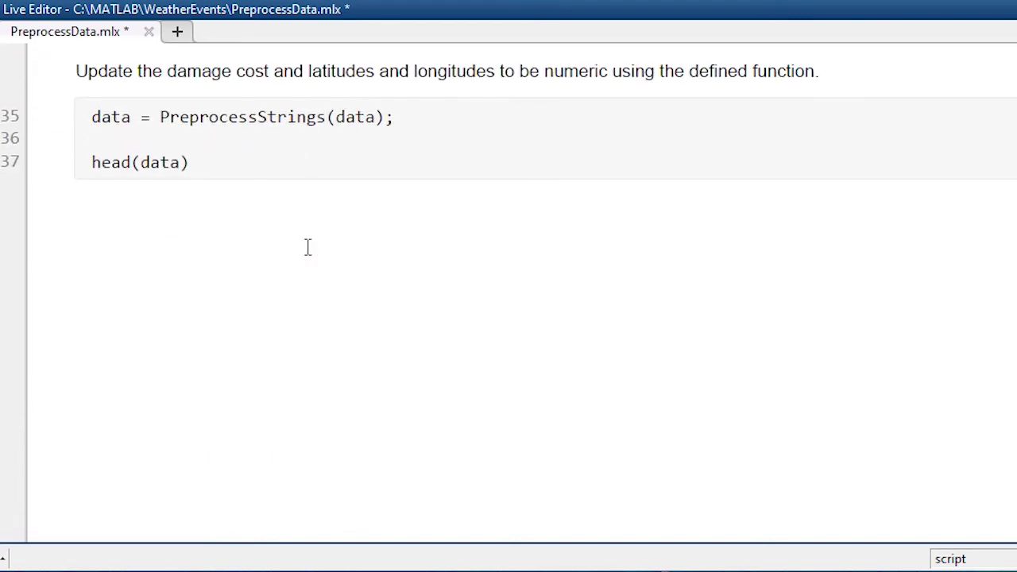
pyautogui.click(288, 117)
pyautogui.hotkey('ctrl', 'd')
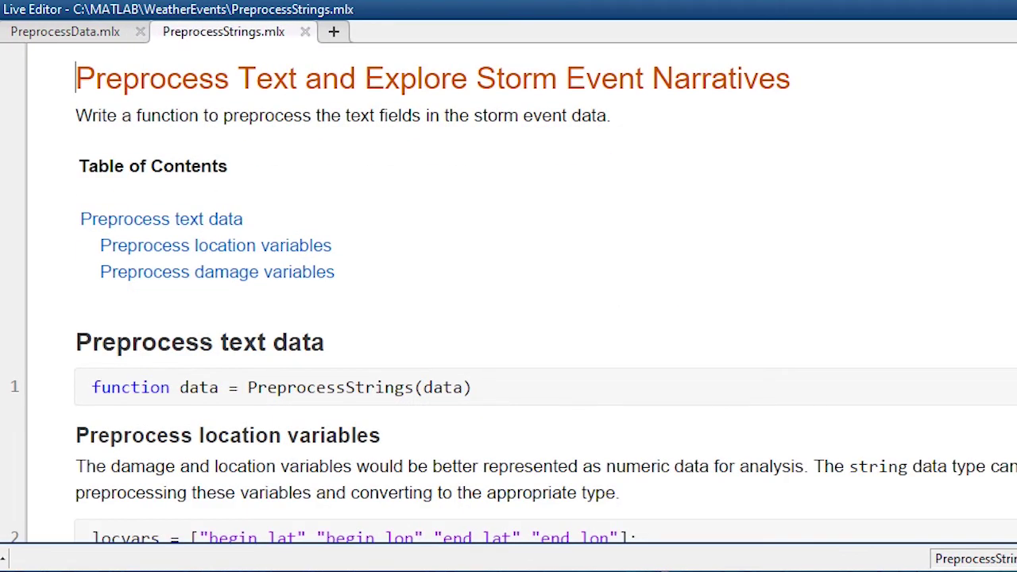
pyautogui.scroll(-5, 508, 318)
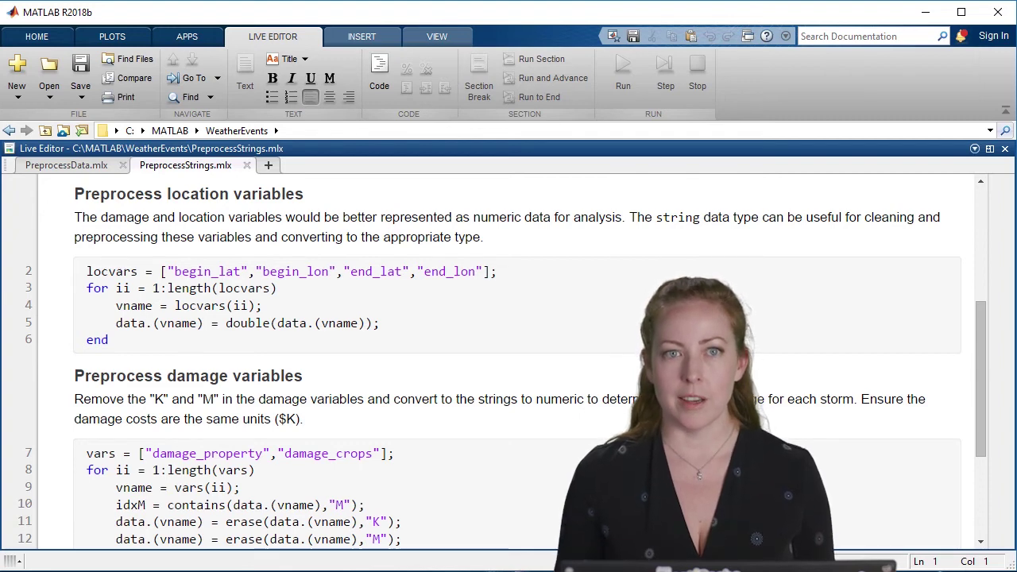
pyautogui.moveTo(984, 322); pyautogui.dragTo(984, 368)
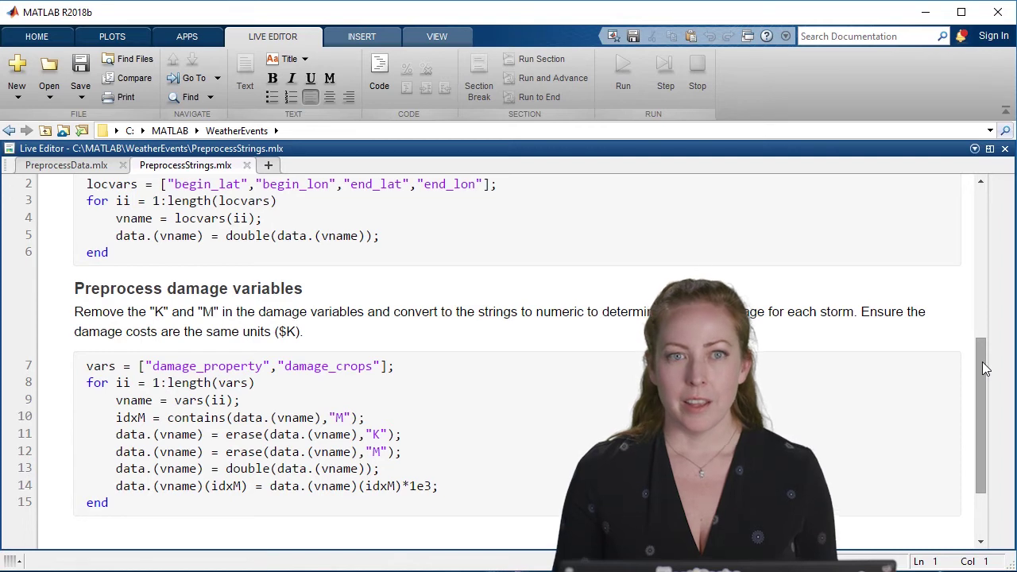
# Close PreprocessStrings.mlx, run the conversion and preview eight rows with numeric coordinates.
pyautogui.click(247, 166)
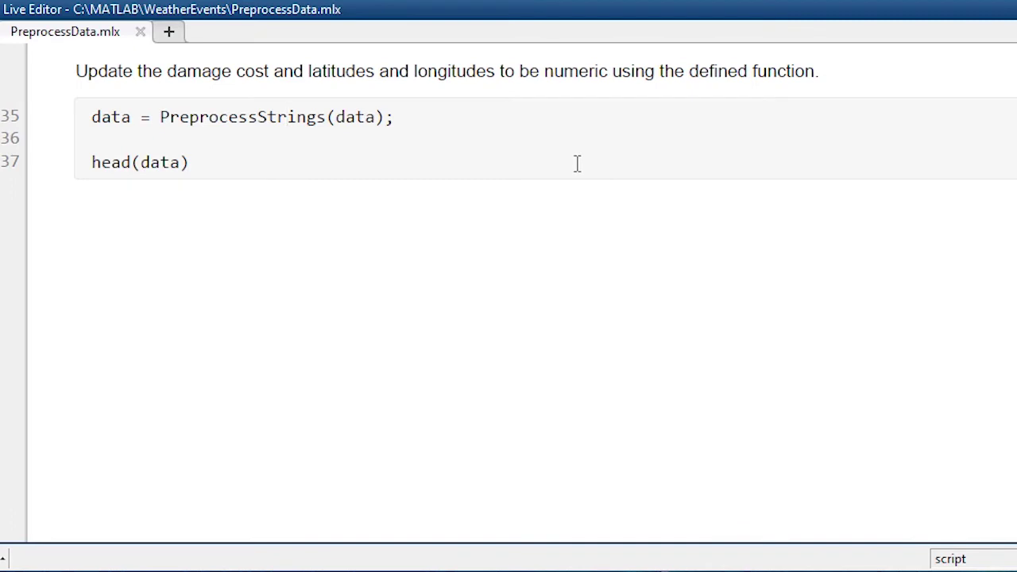
pyautogui.hotkey('ctrl', 'Return')
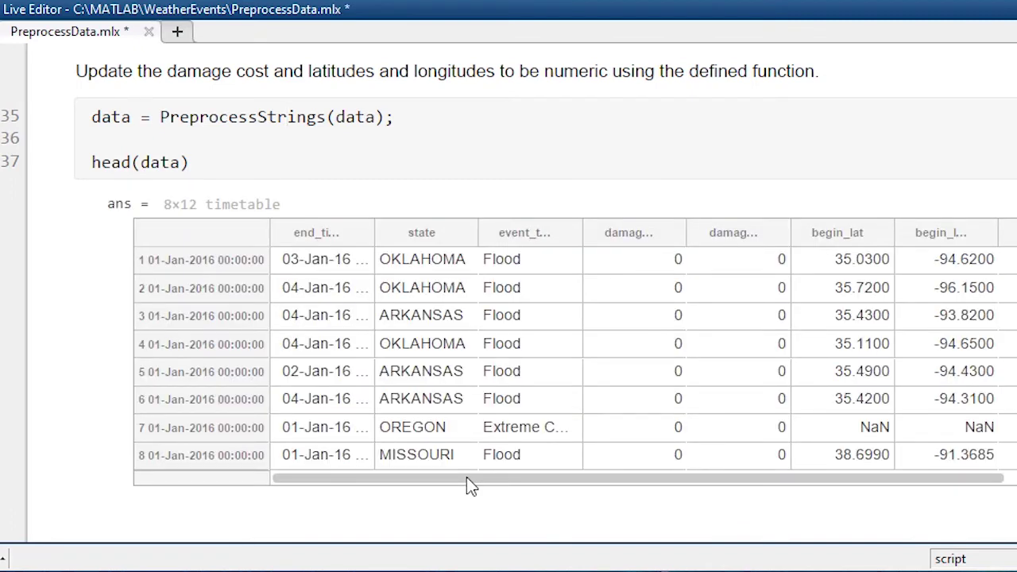
pyautogui.moveTo(468, 479); pyautogui.dragTo(704, 501)
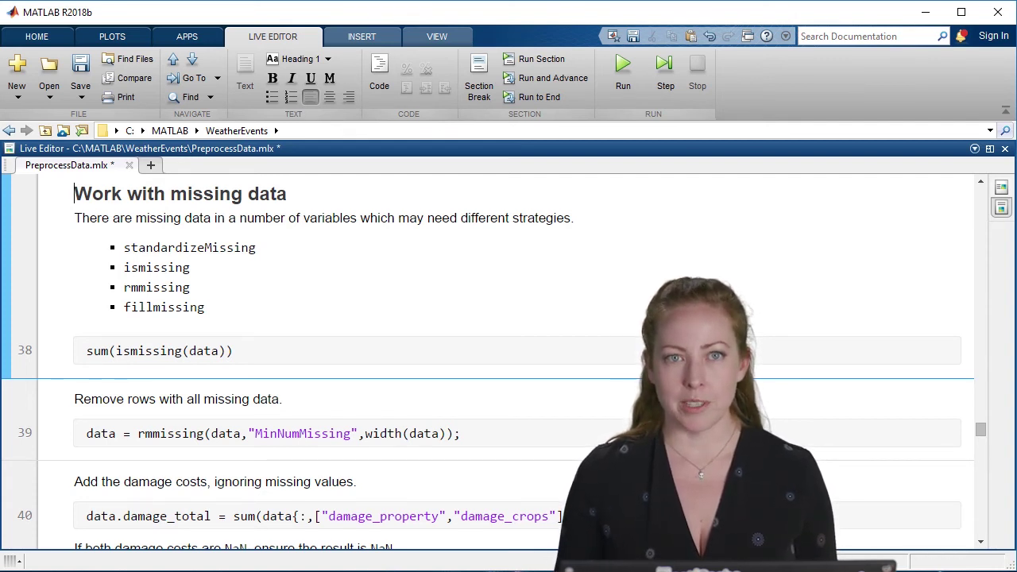
# Run sum(ismissing(data)), then advance through the empty-row removal and damage-total sections.
pyautogui.hotkey('ctrl', 'Return')
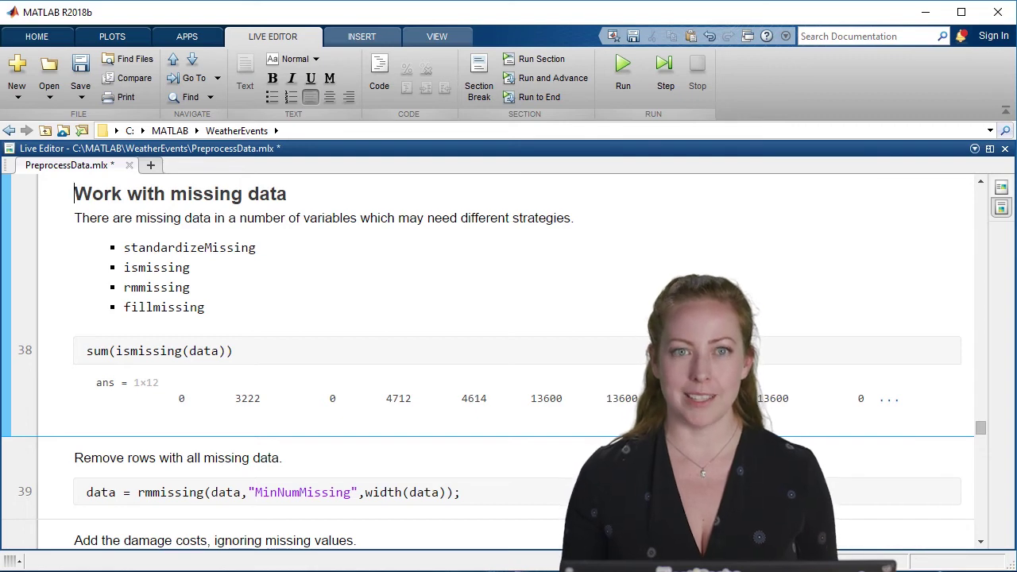
pyautogui.hotkey('ctrl', 'Down')
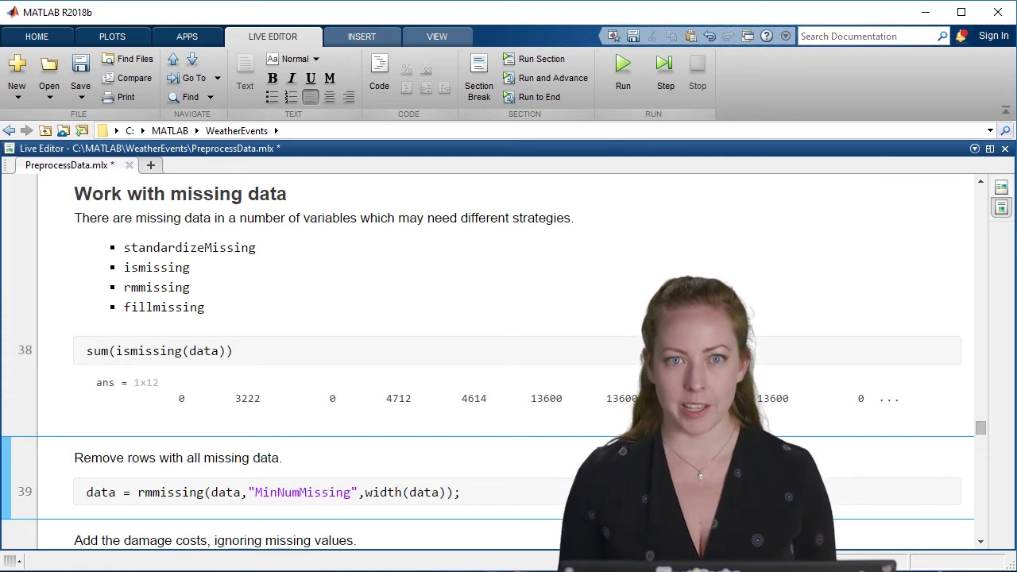
pyautogui.hotkey('ctrl', 'Down')
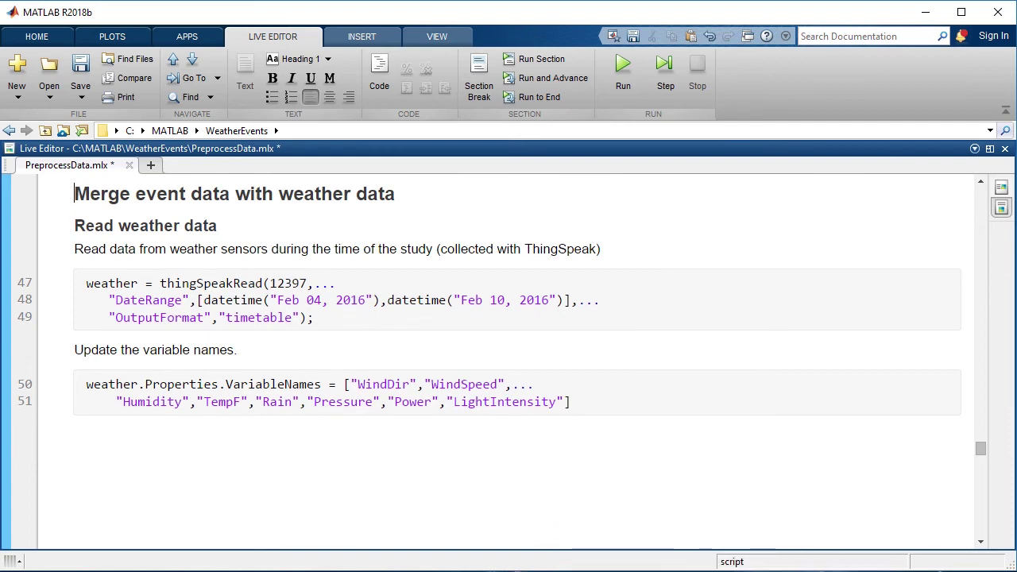
# Run thingSpeakRead with the VariableNames renaming and scroll through the 8000x8 weather timetable.
pyautogui.hotkey('ctrl', 'Return')
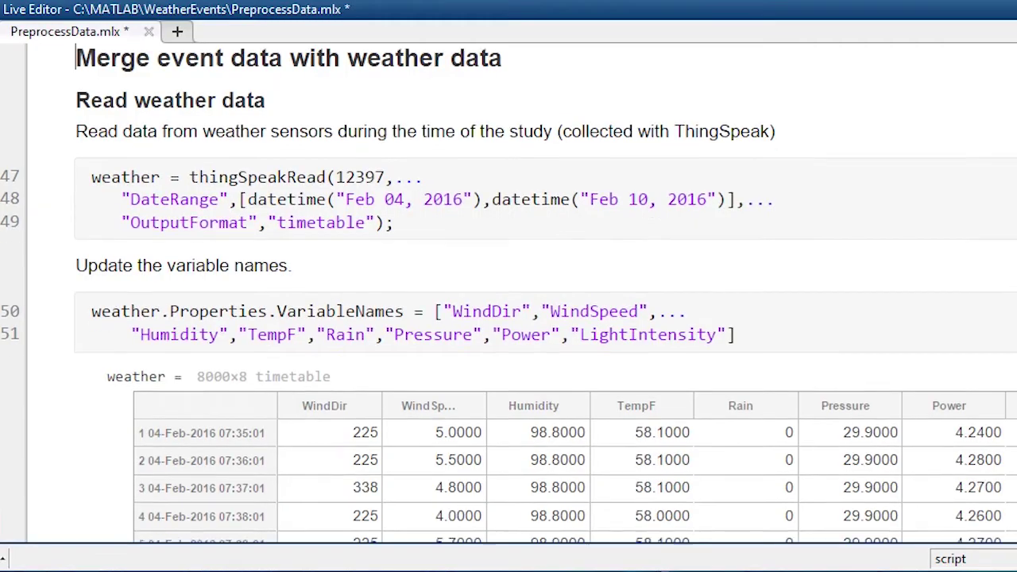
pyautogui.scroll(-5, 509, 357)
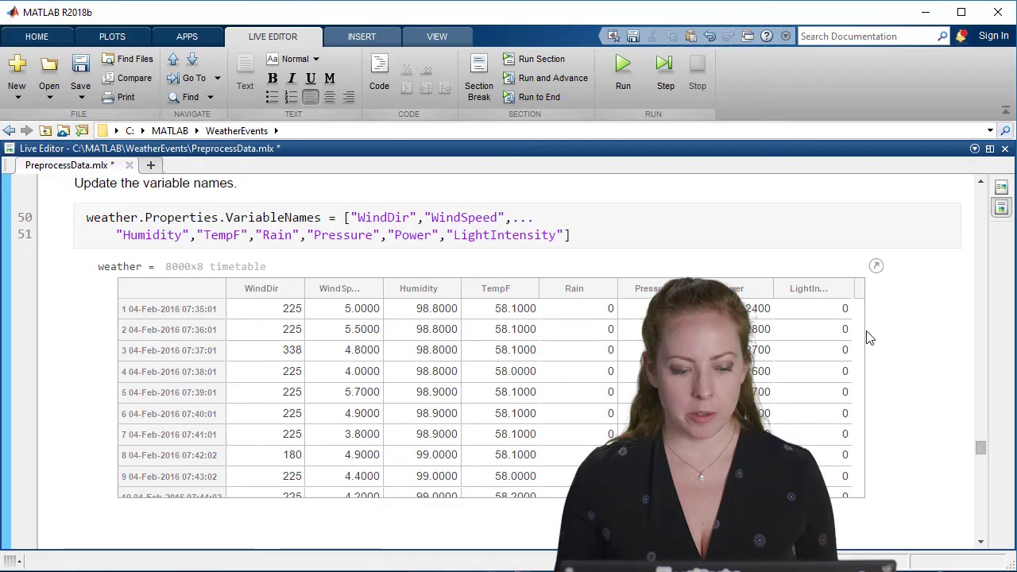
pyautogui.moveTo(859, 306)
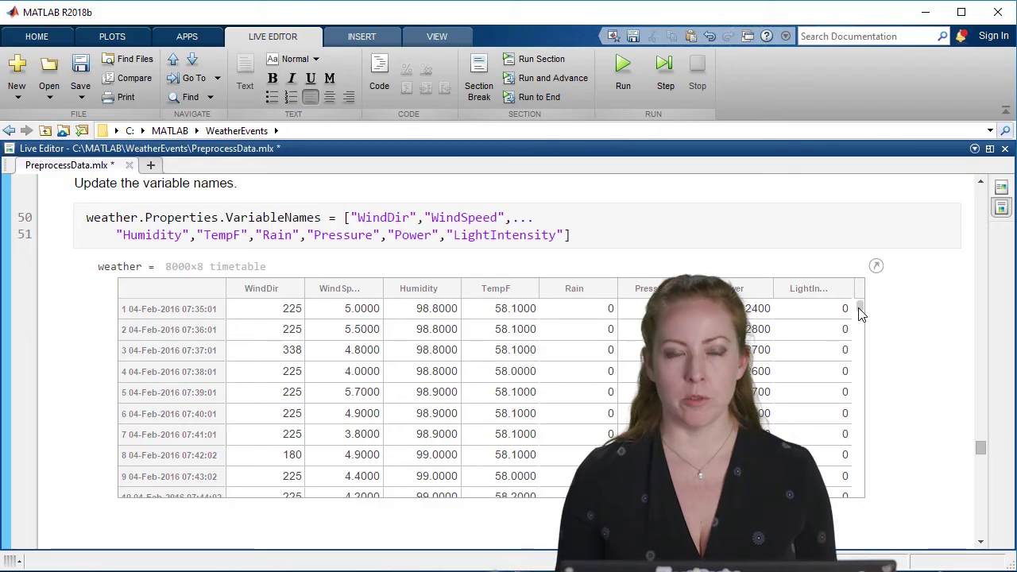
pyautogui.moveTo(859, 308); pyautogui.dragTo(859, 312)
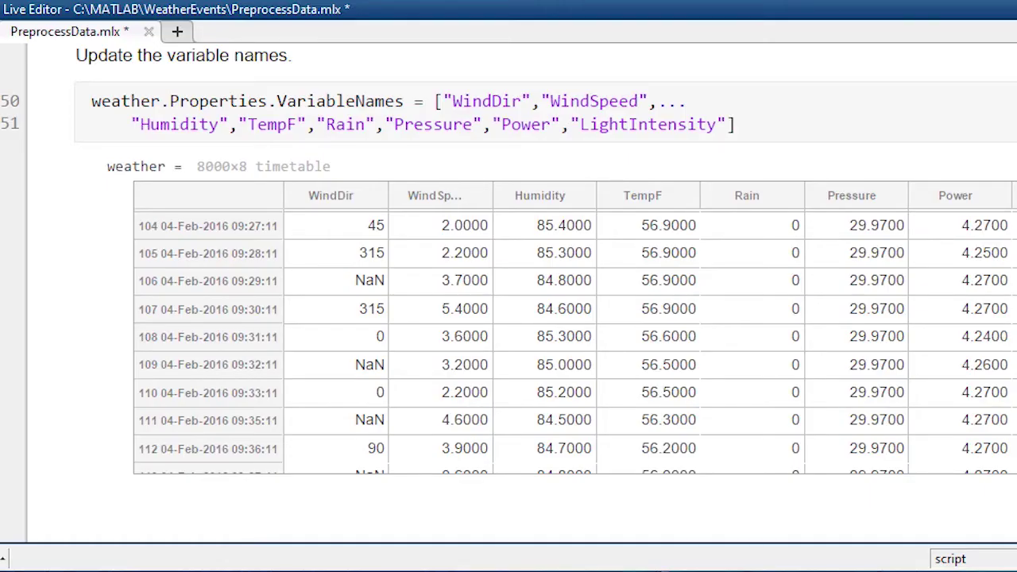
pyautogui.scroll(-5, 509, 286)
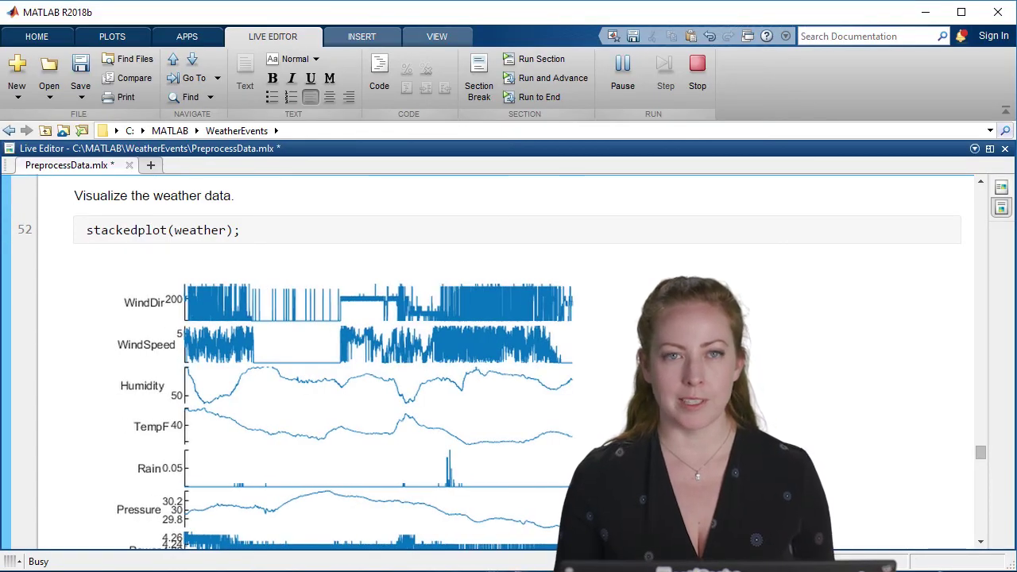
# Scroll to view the stackedplot(weather) chart of all weather variables.
pyautogui.scroll(-3, 508, 358)
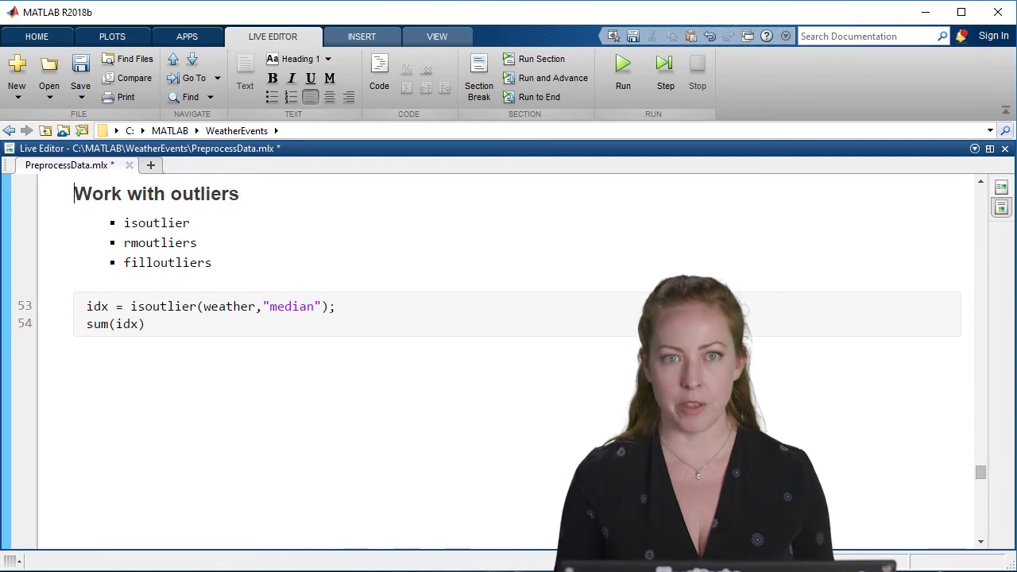
# Count median-based outliers per weather variable, then advance past the outlier-filling section.
pyautogui.hotkey('ctrl', 'Return')
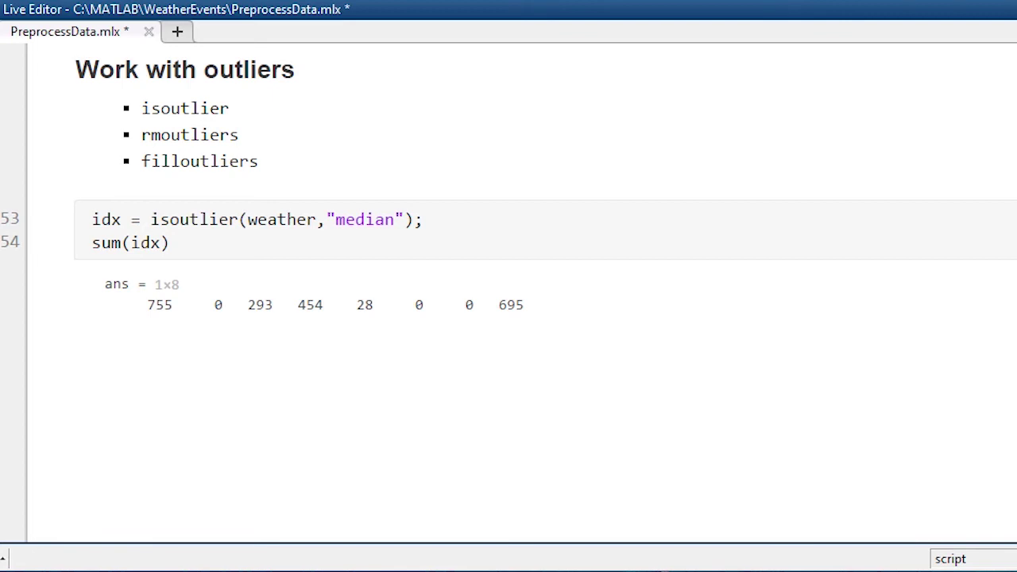
pyautogui.press('pagedown')
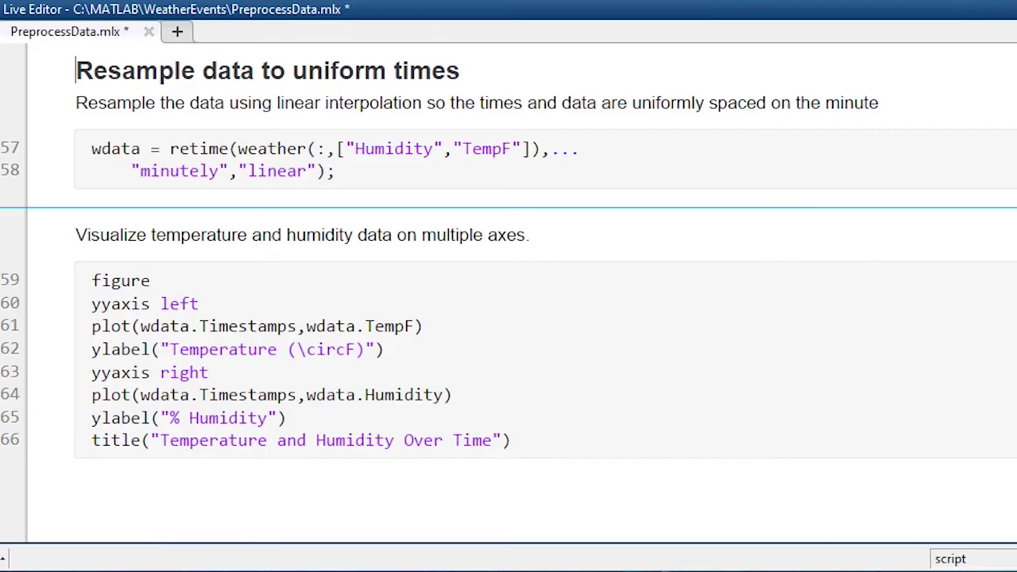
# Retime humidity and temperature to every minute and plot both on dual y-axes, with output shown on the right.
pyautogui.hotkey('ctrl', 'Return')
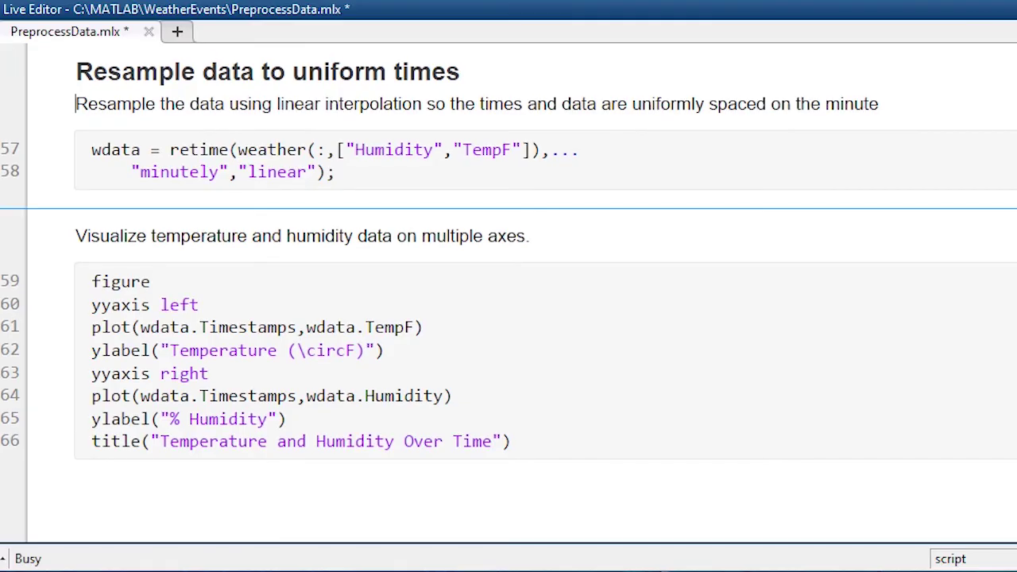
pyautogui.press('Down')
pyautogui.press('Down')
pyautogui.press('Down')
pyautogui.hotkey('ctrl', 'Return')
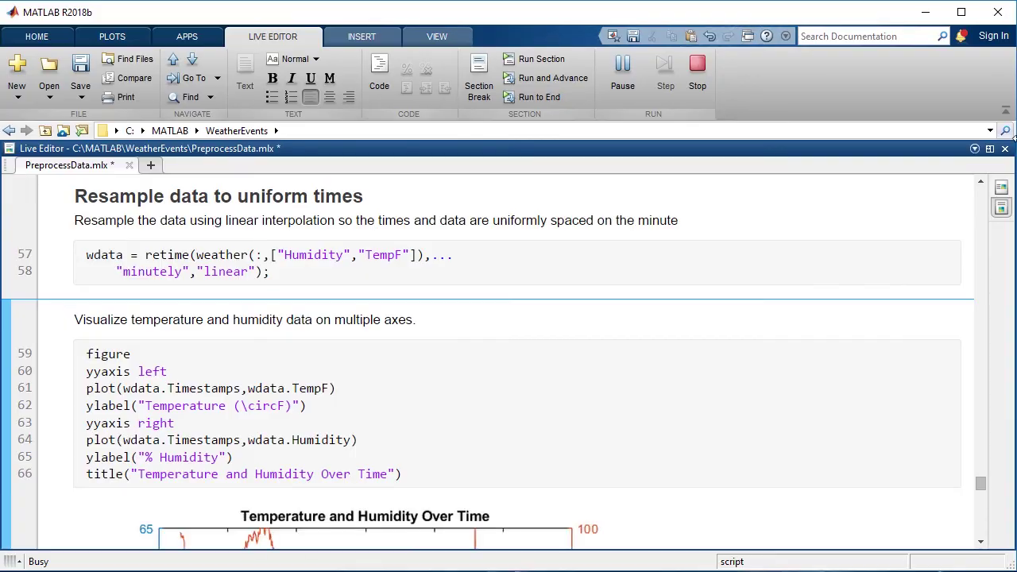
pyautogui.click(1002, 187)
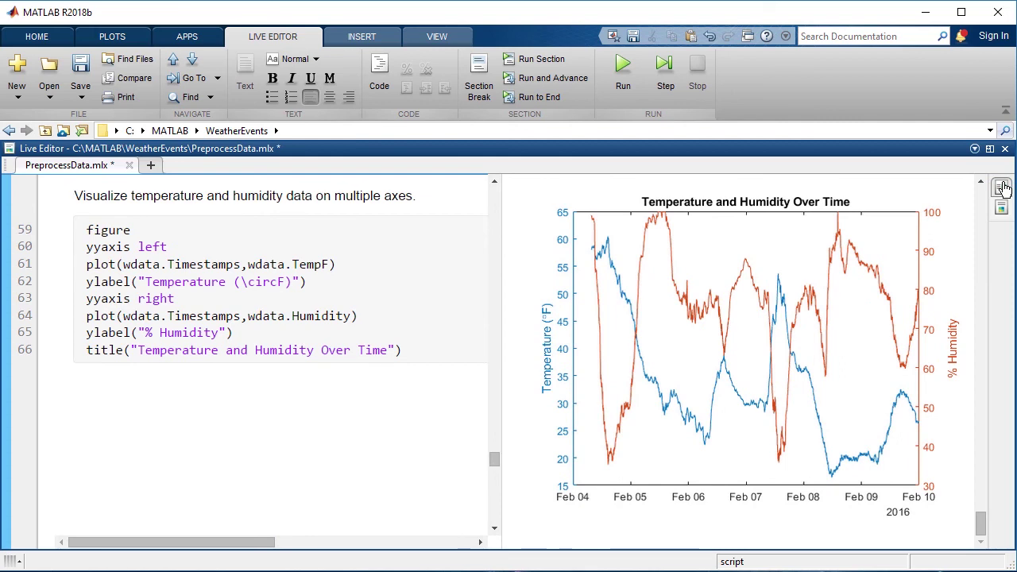
pyautogui.hotkey('ctrl', 'Down')
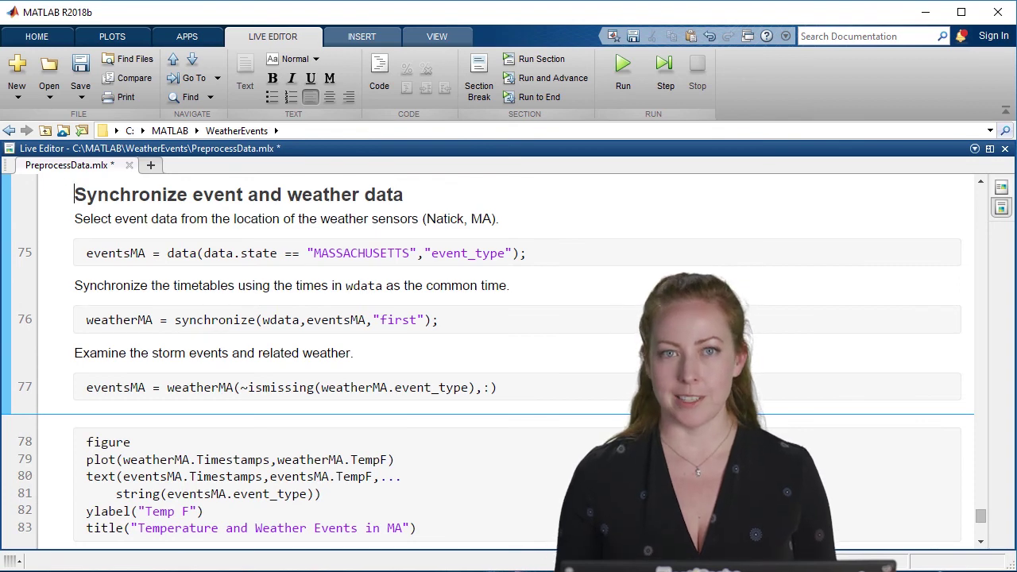
# Select the MASSACHUSETTS storm events and synchronize them with the wdata weather timetable.
pyautogui.hotkey('ctrl', 'Return')
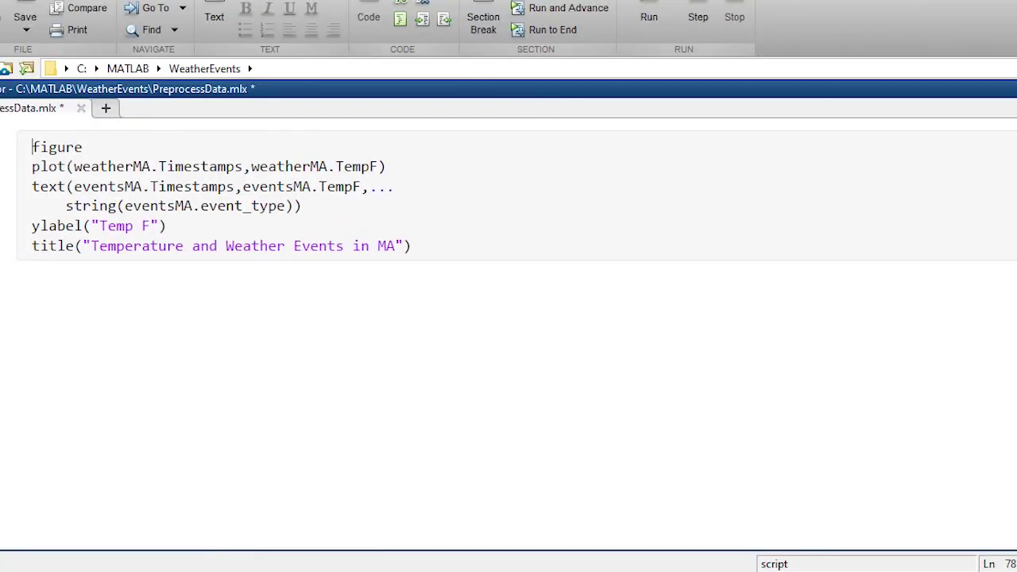
# Draw 'Temperature and Weather Events in MA', labelling Winter Weather, Blizzard and Wind events.
pyautogui.hotkey('ctrl', 'Return')
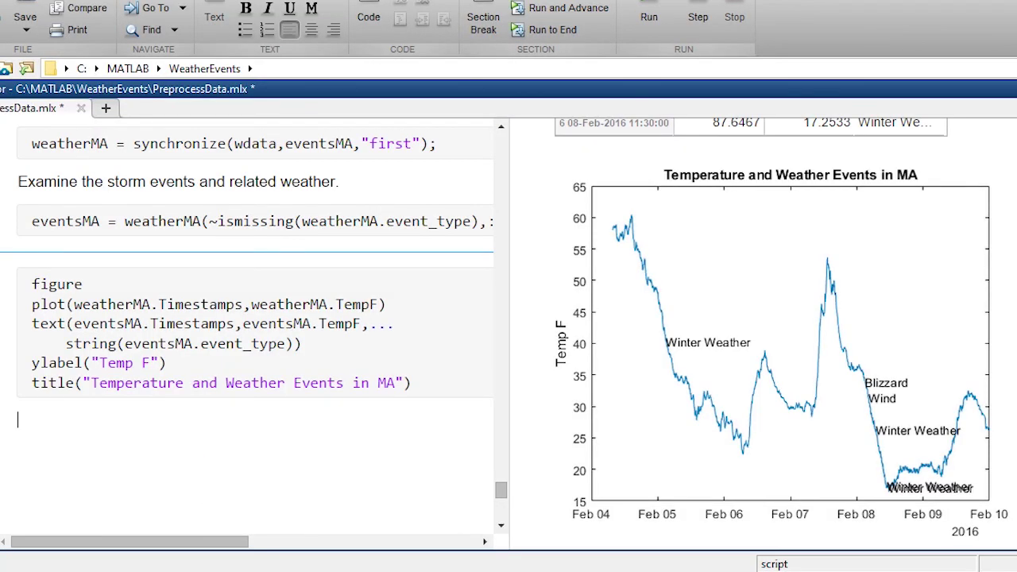